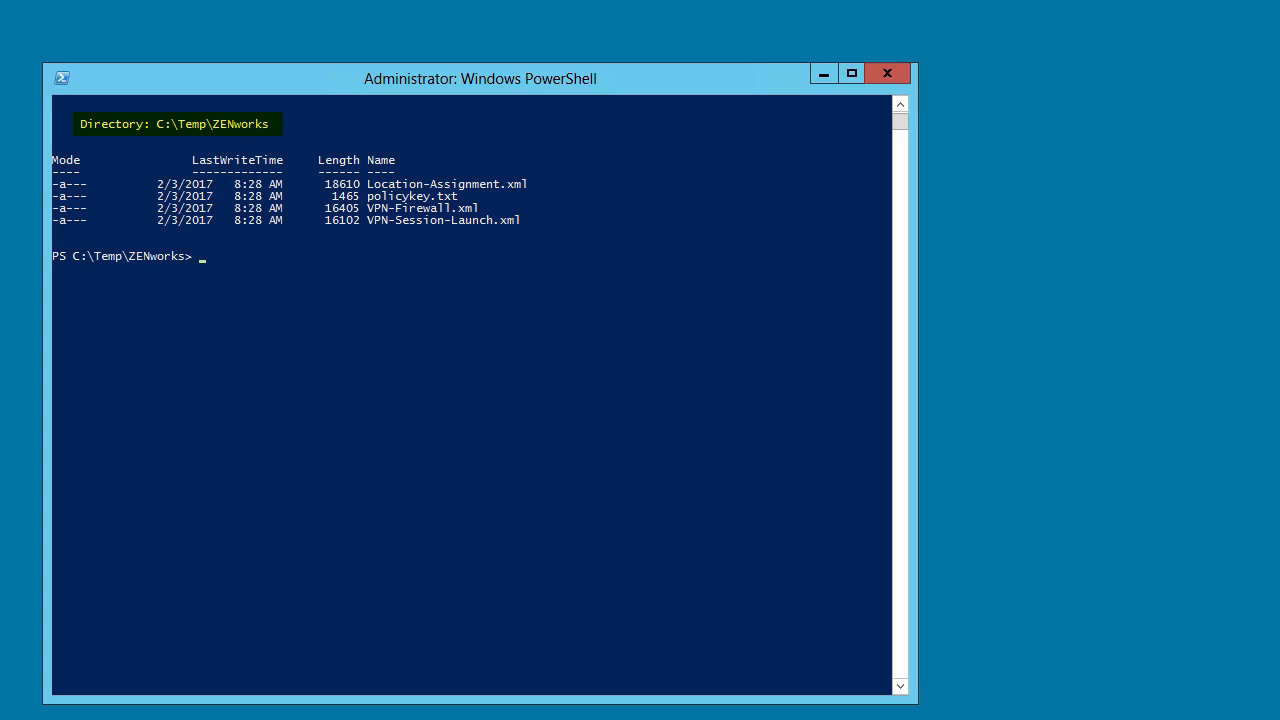
Import the Location Assignment policy from Location-Assignment.xml with policykey.txt, entering the admin credentials
text(zman)
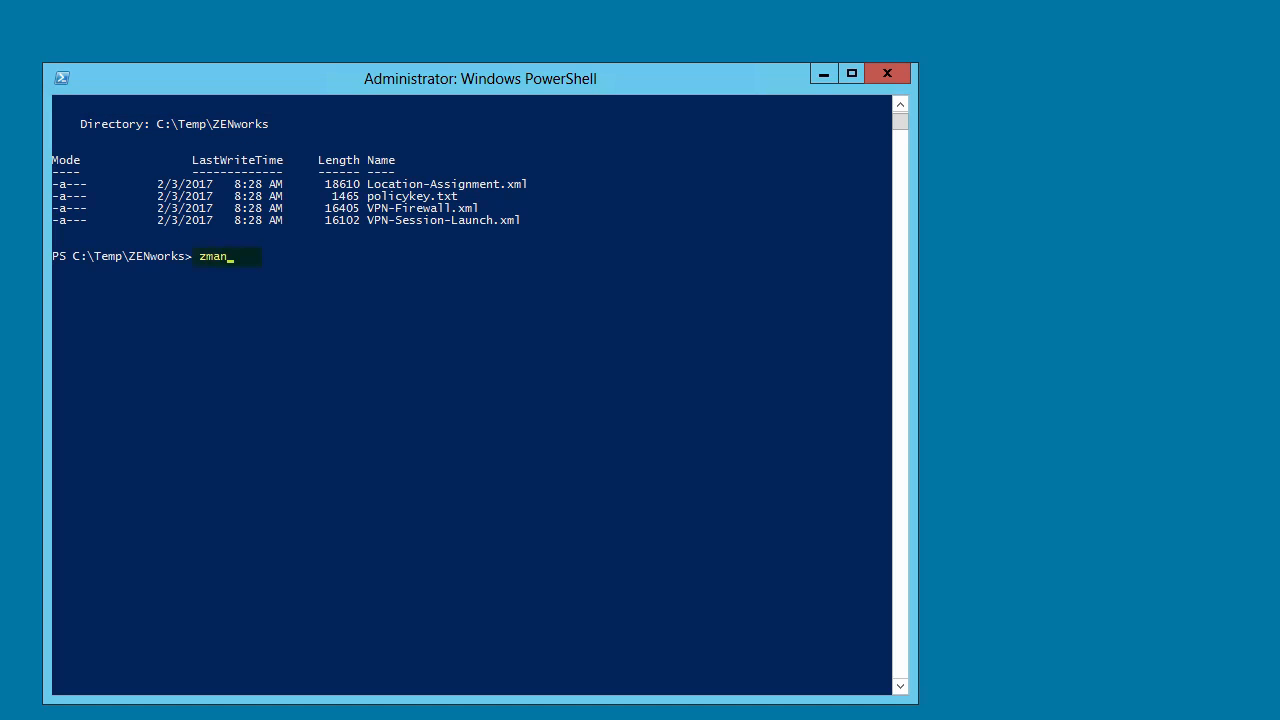
text( epi "Loca)
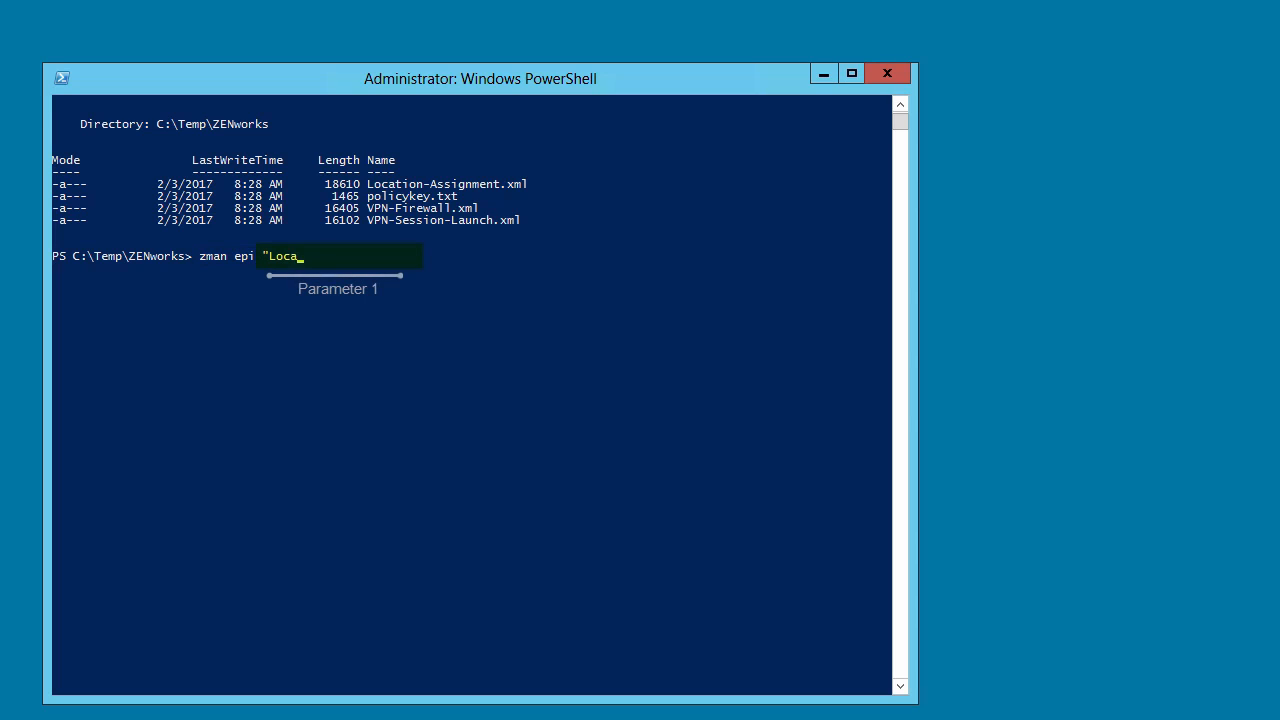
text(tion Assi)
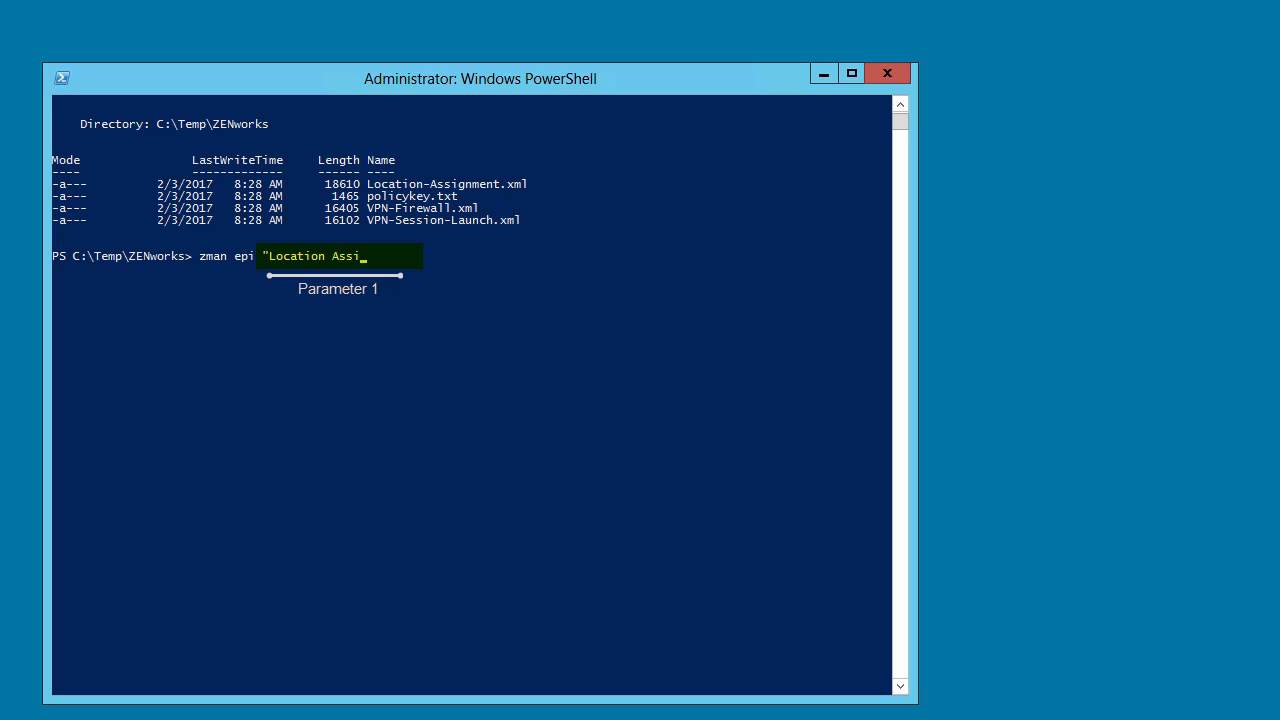
text(gnment" p)
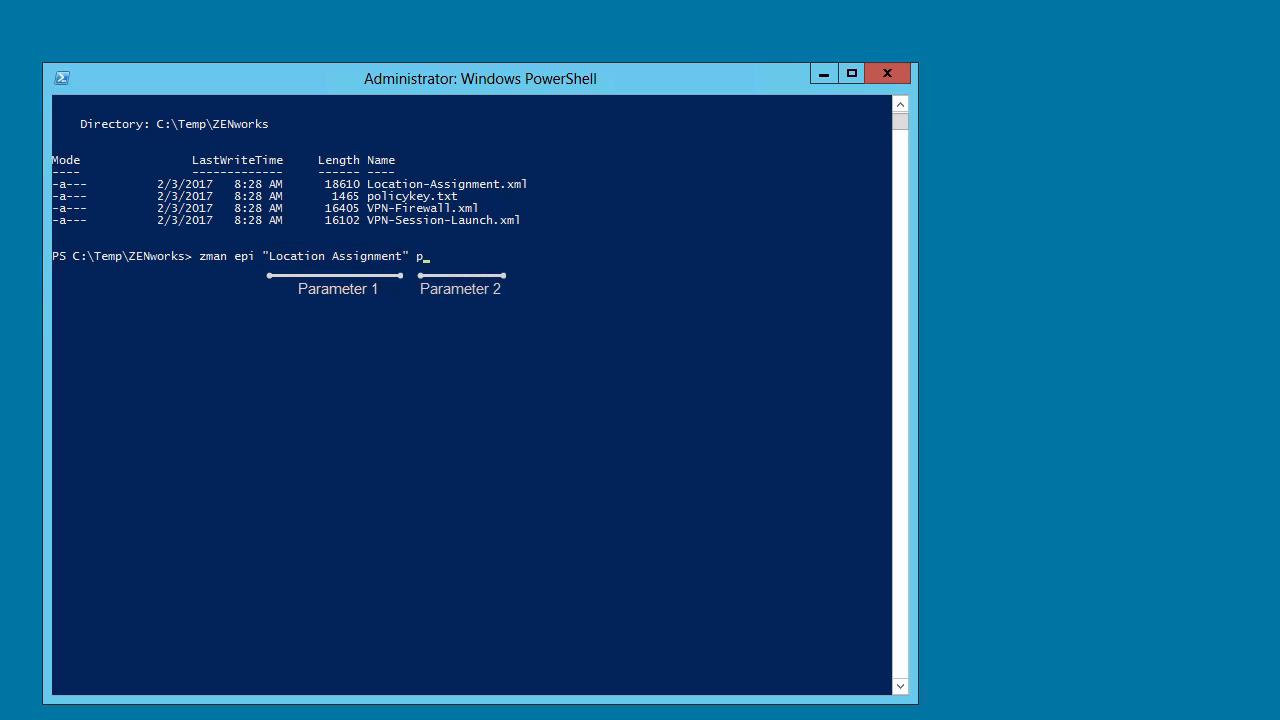
text(olicykey)
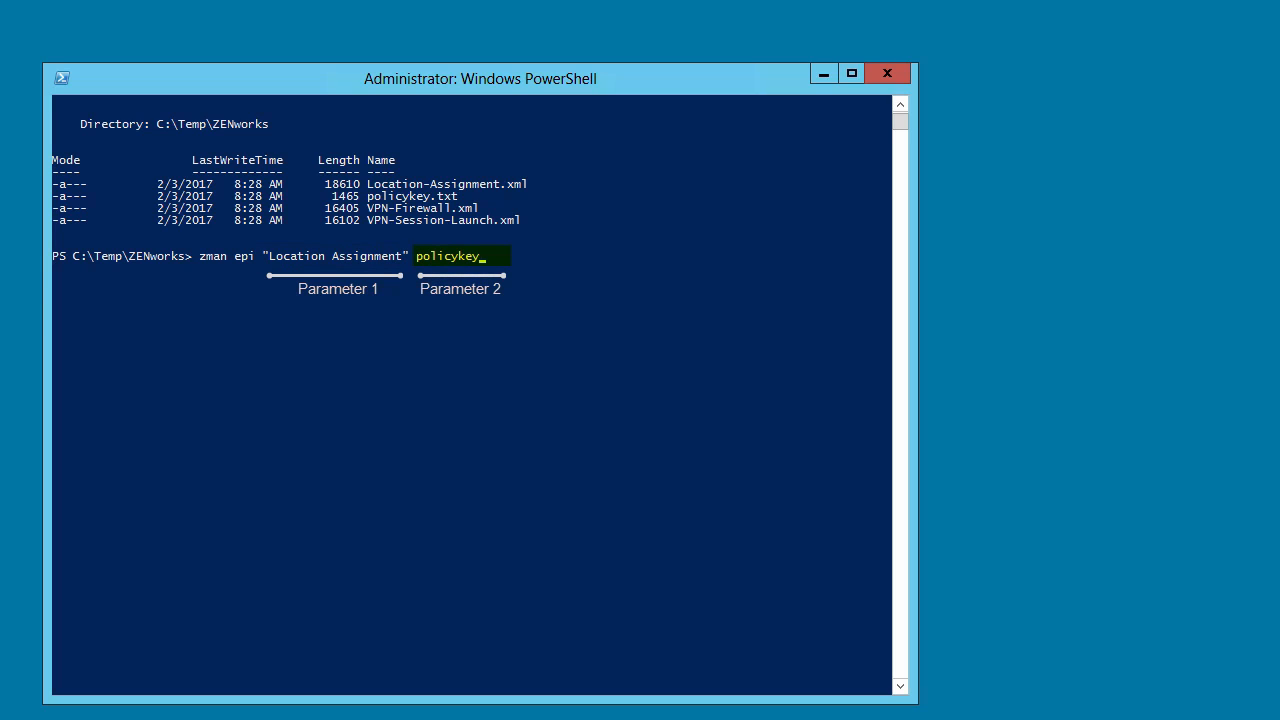
text(.txt )
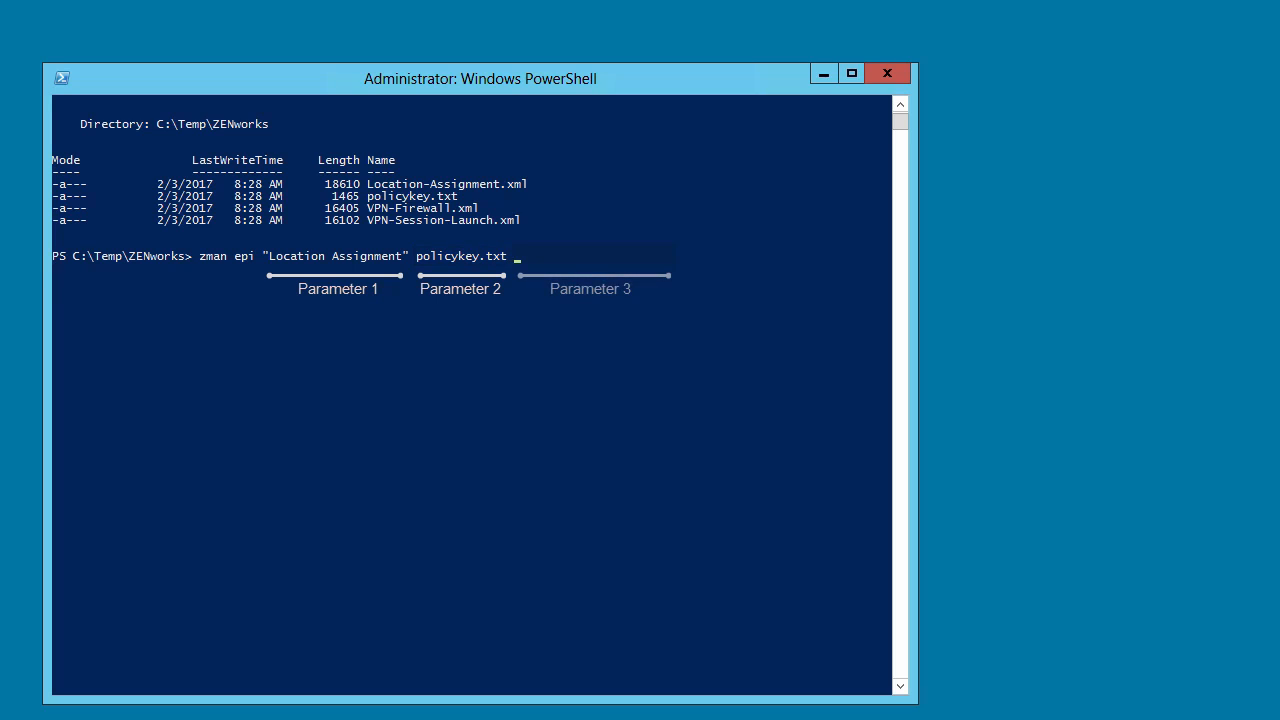
text(Location-)
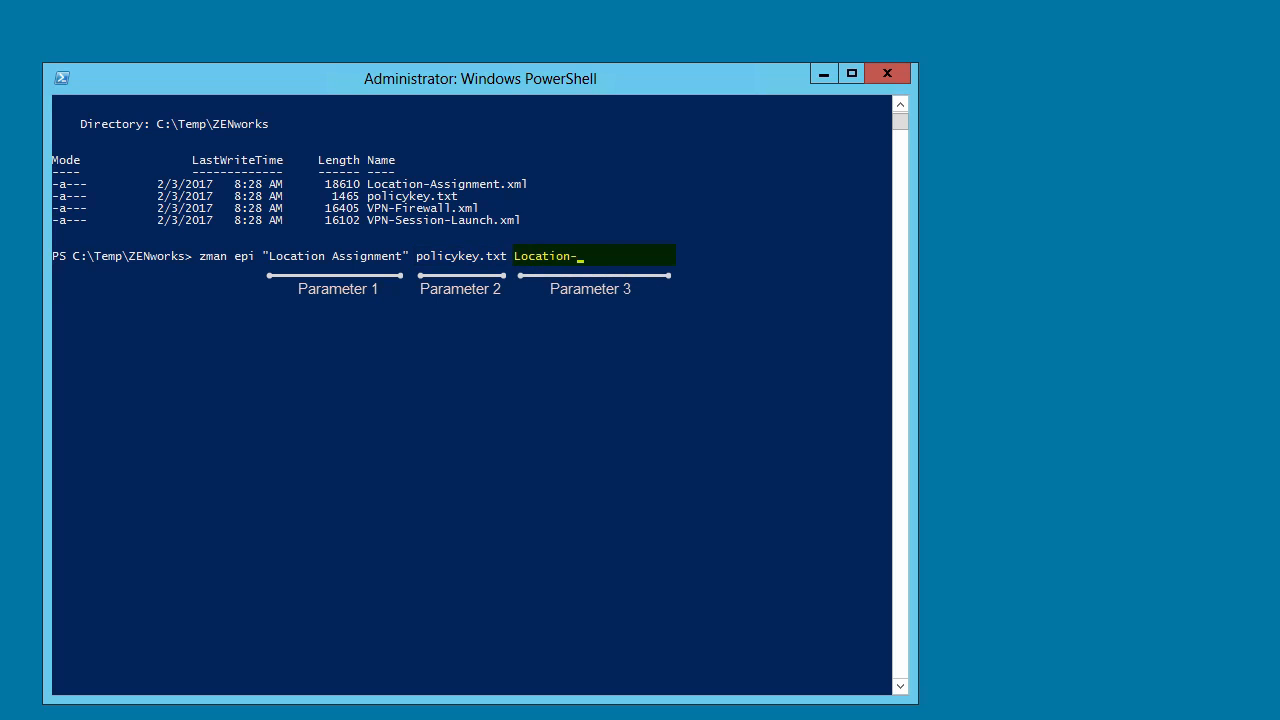
text(Assignment.xml)
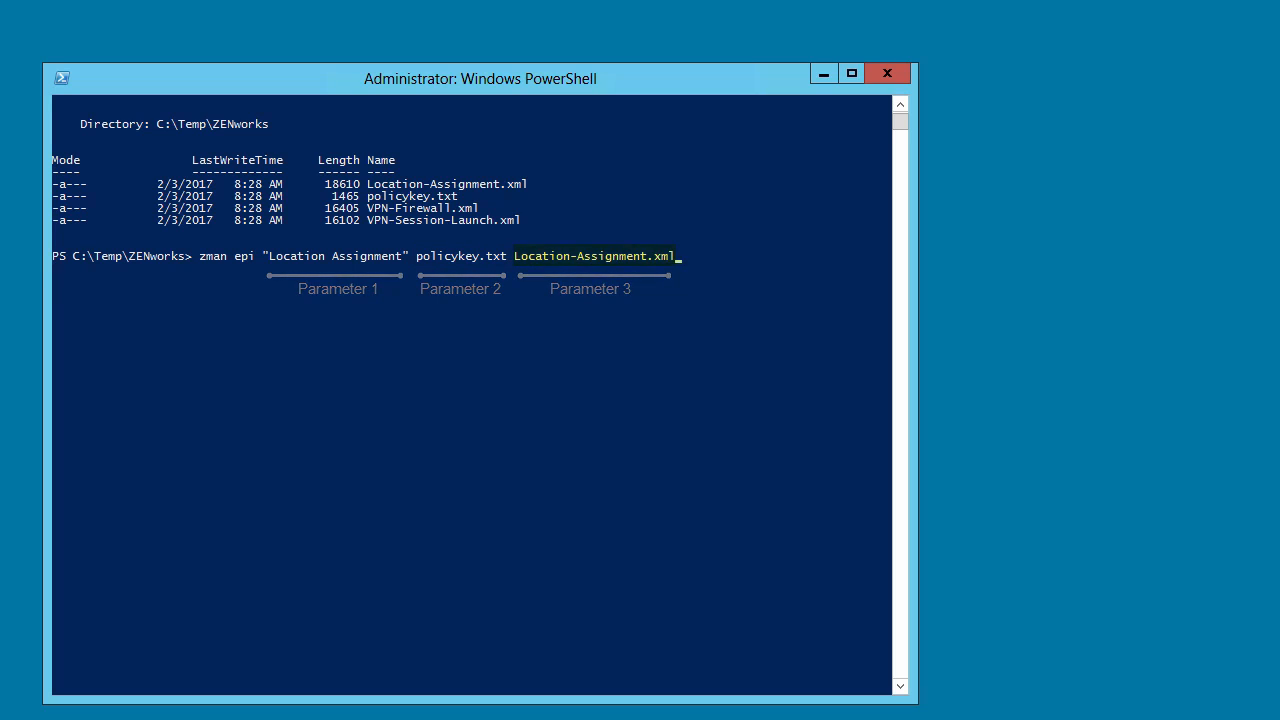
key(Return)
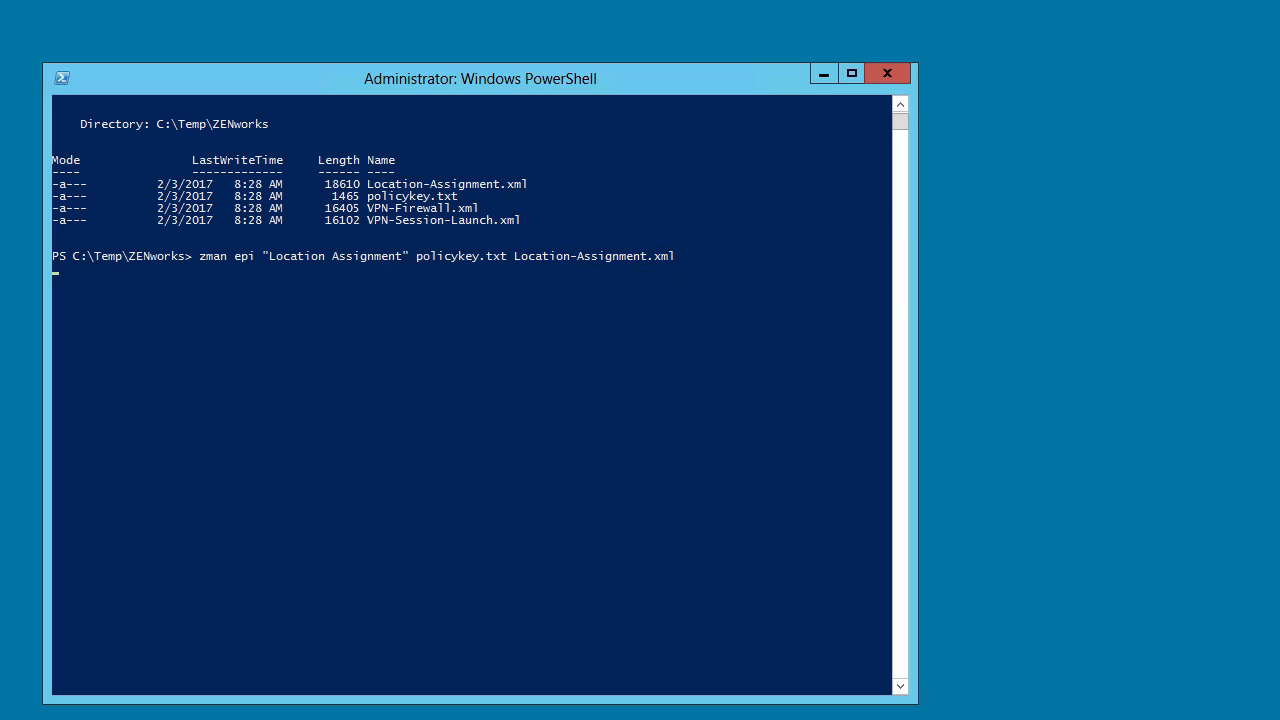
text(administrator)
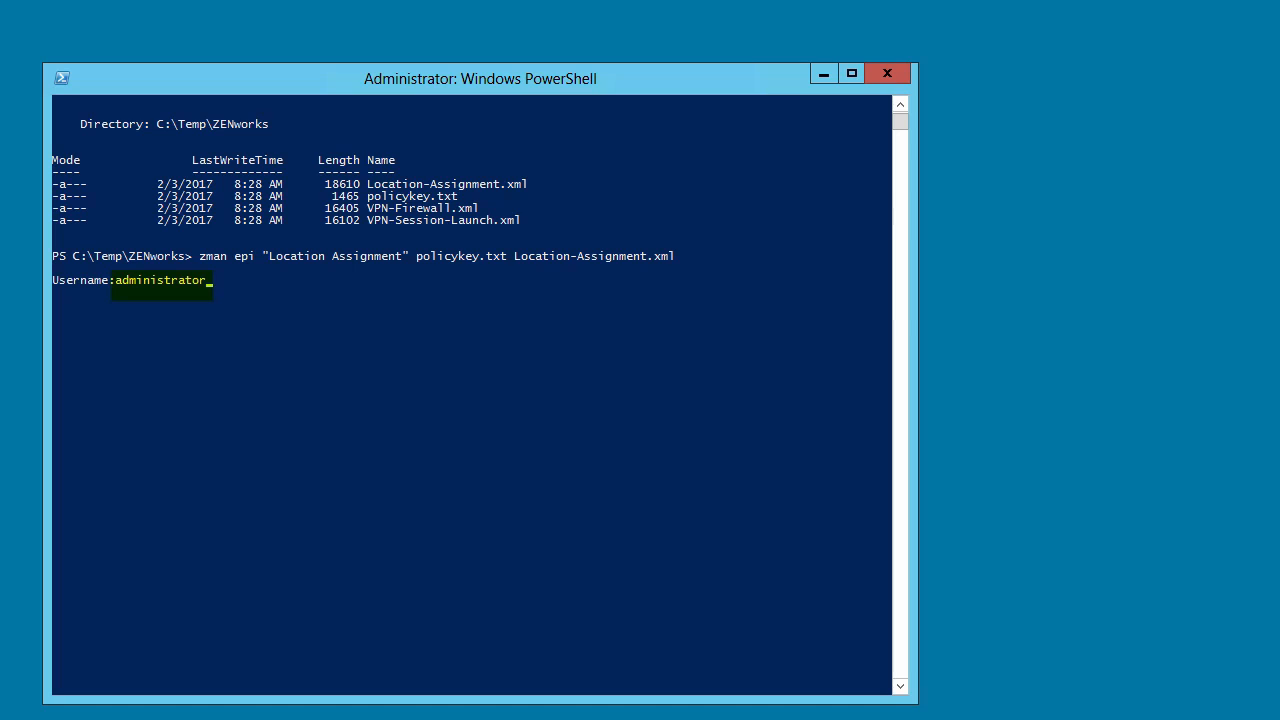
key(Return)
text(******)
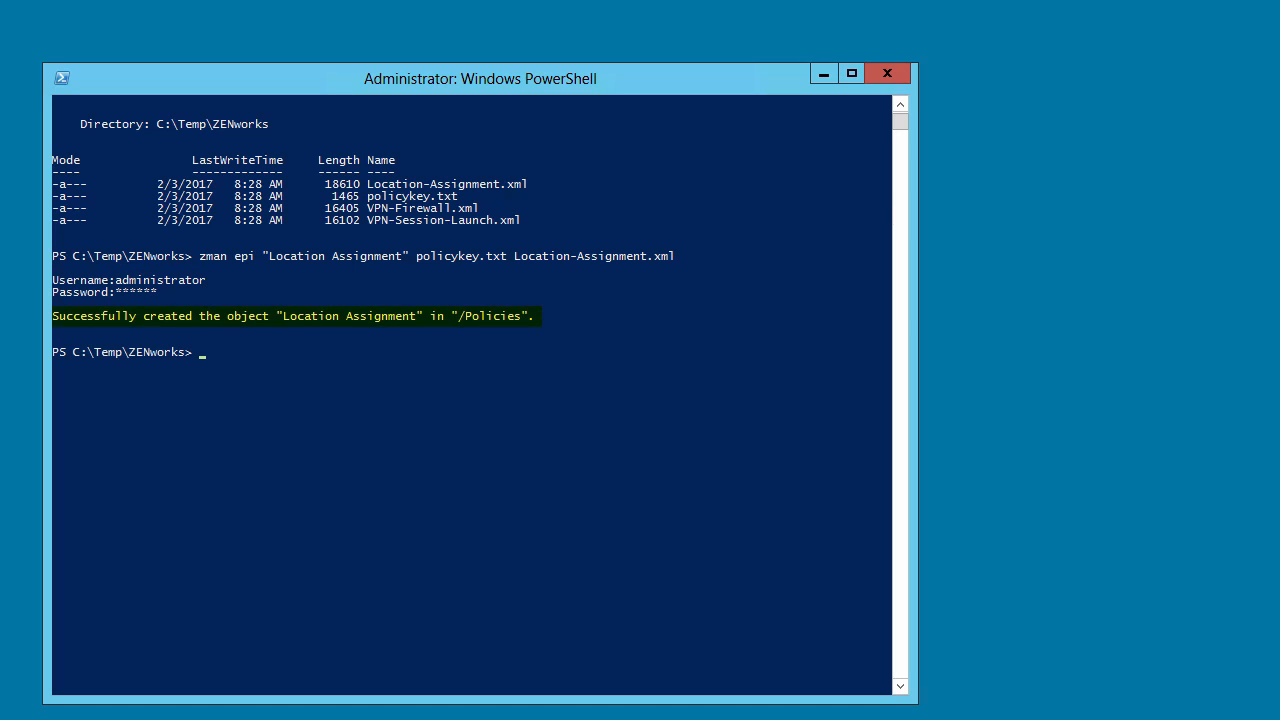
text(zman epi "VPN)
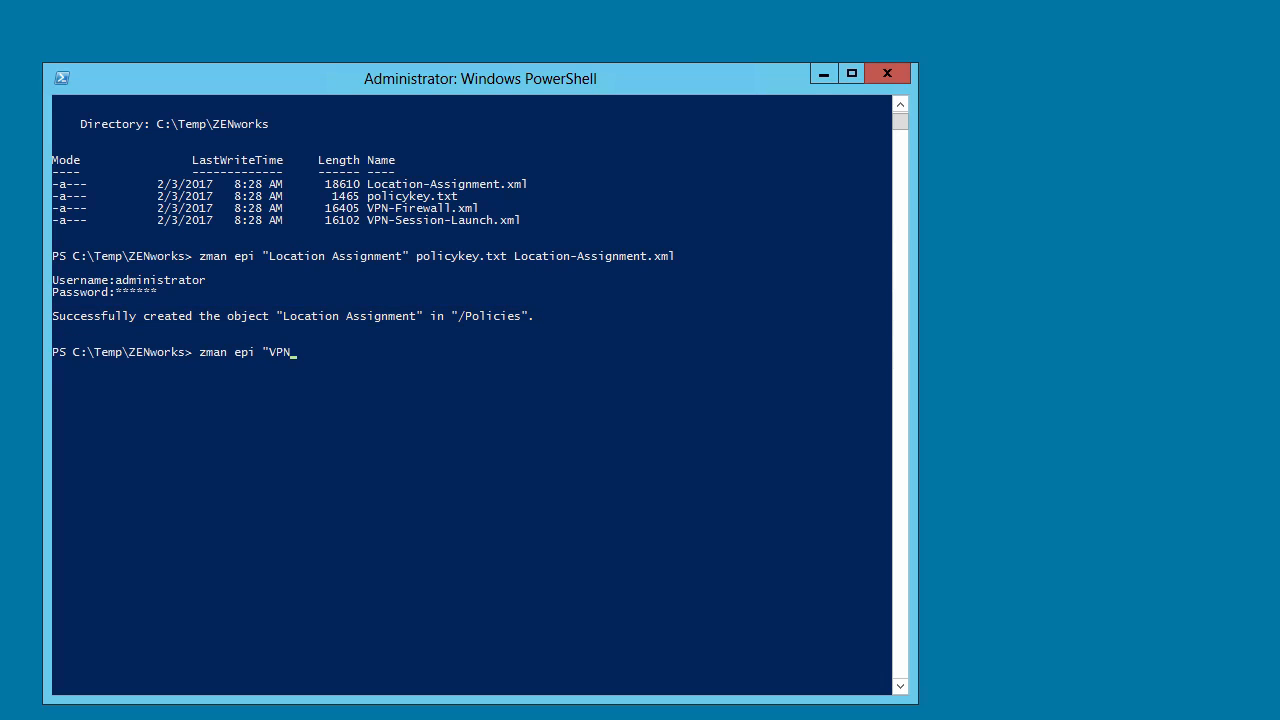
text( - Session Launch" policykey.txt VPN-)
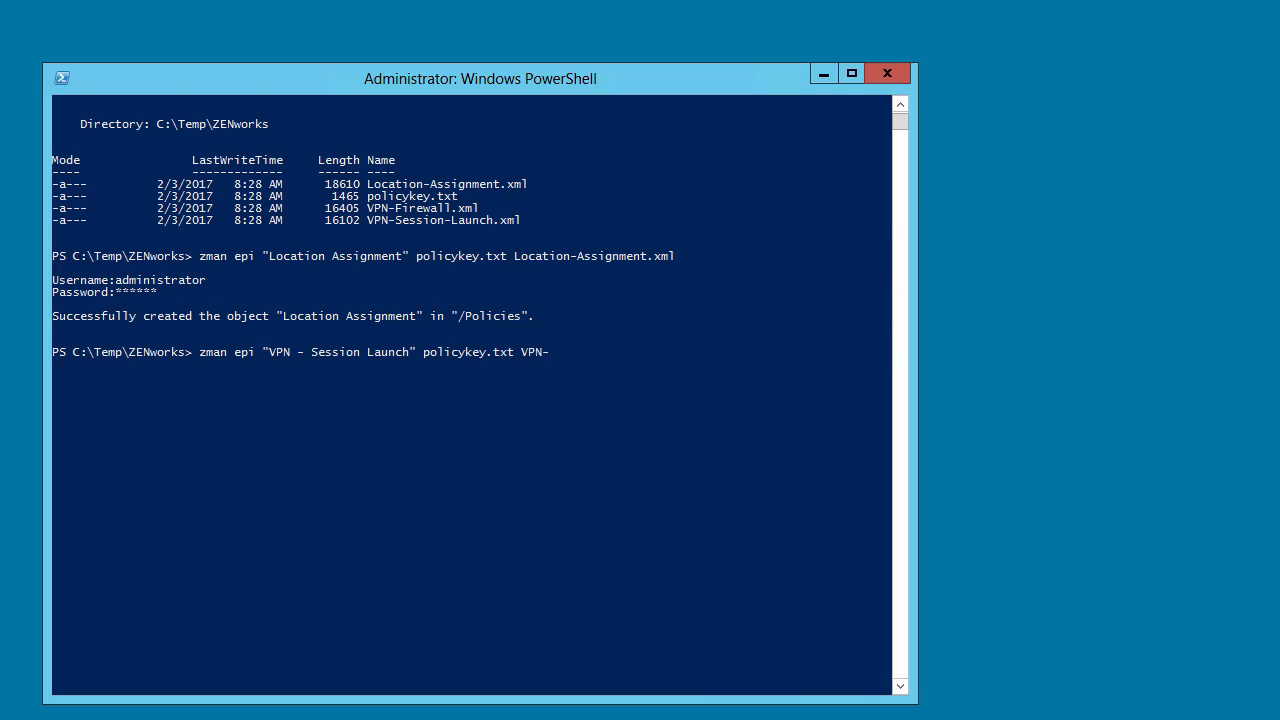
text(Session-Launch.xml)
text(administrator)
Finish importing VPN - Session Launch from VPN-Session-Launch.xml by submitting the admin credentials
key(Return)
text(*)
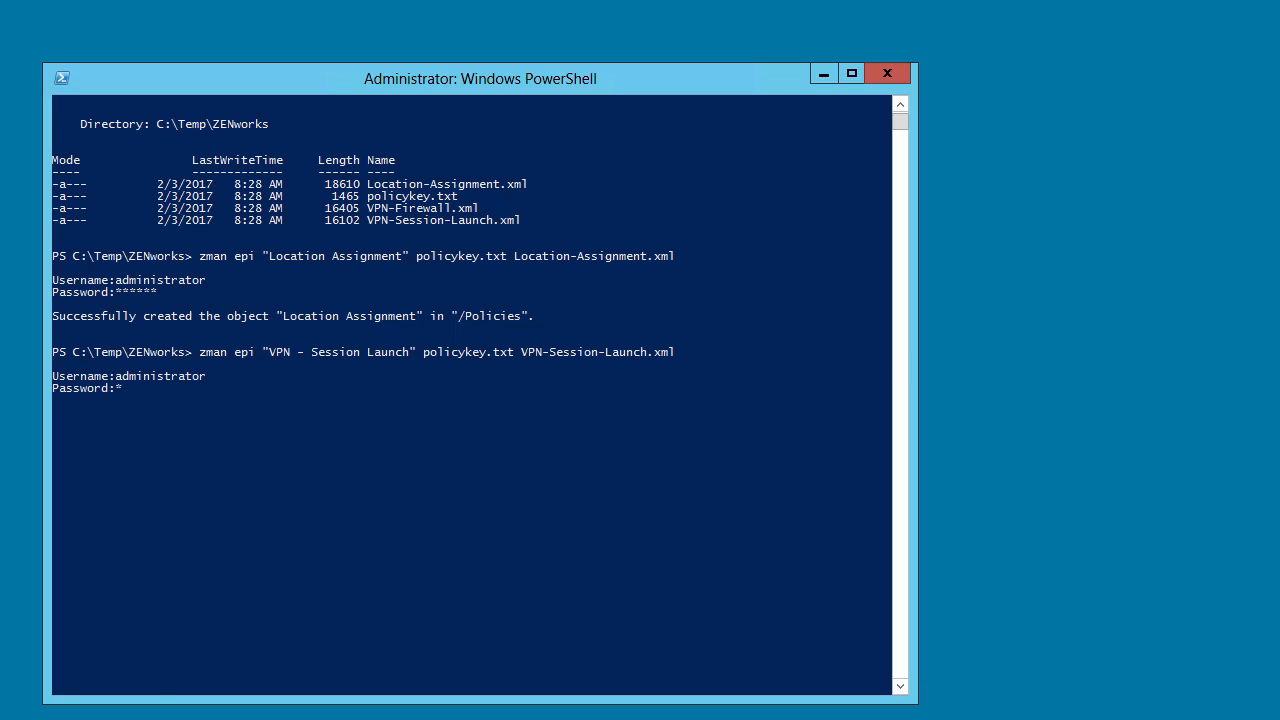
text(*****)
key(Return)
Import Firewall - Restrictive VPN from VPN-Firewall.xml with policykey.txt, entering the admin credentials
text(zman epi "Firewall )
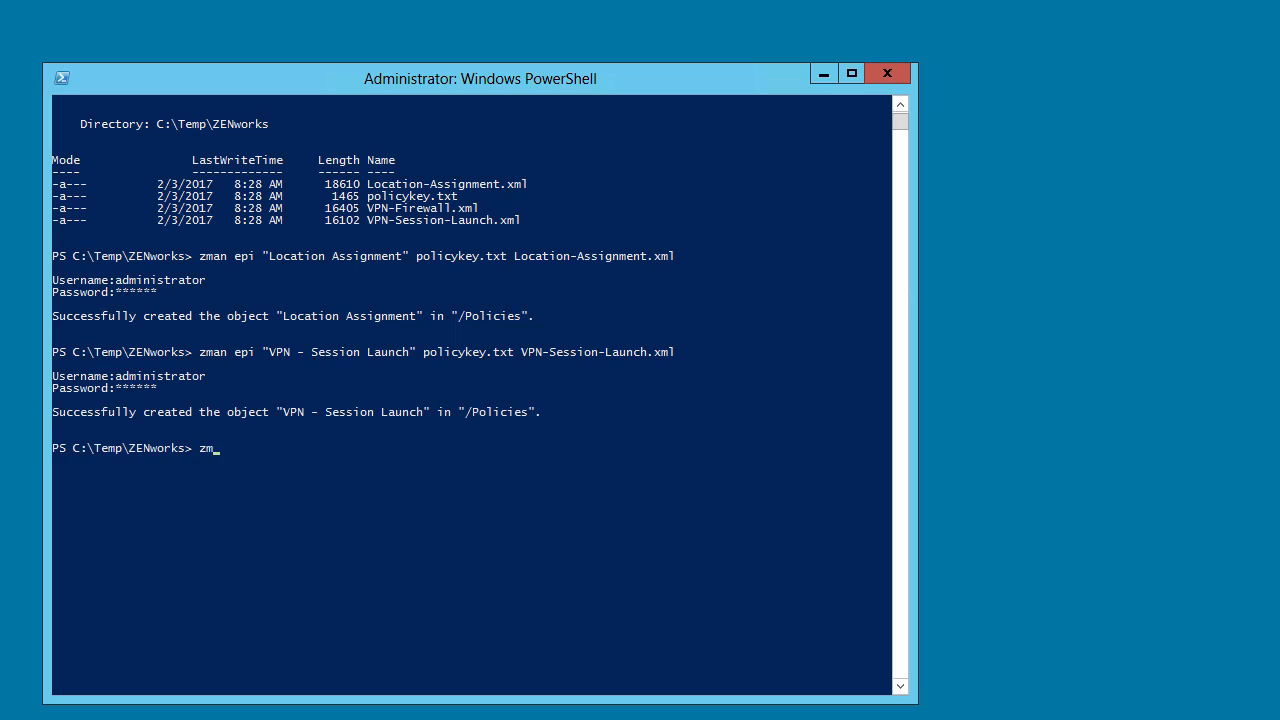
text(- Restrictive VPN" policykey.txt)
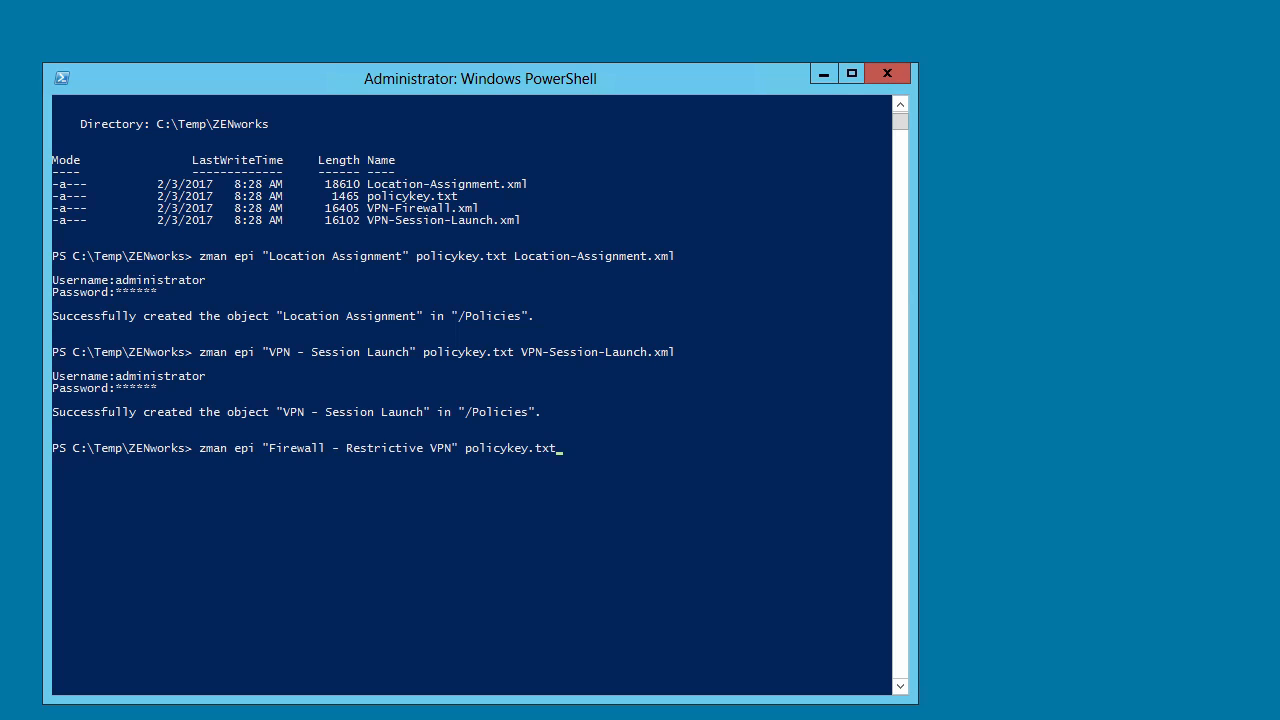
text( VPN-Firewall.xml)
key(Return)
text(administrator)
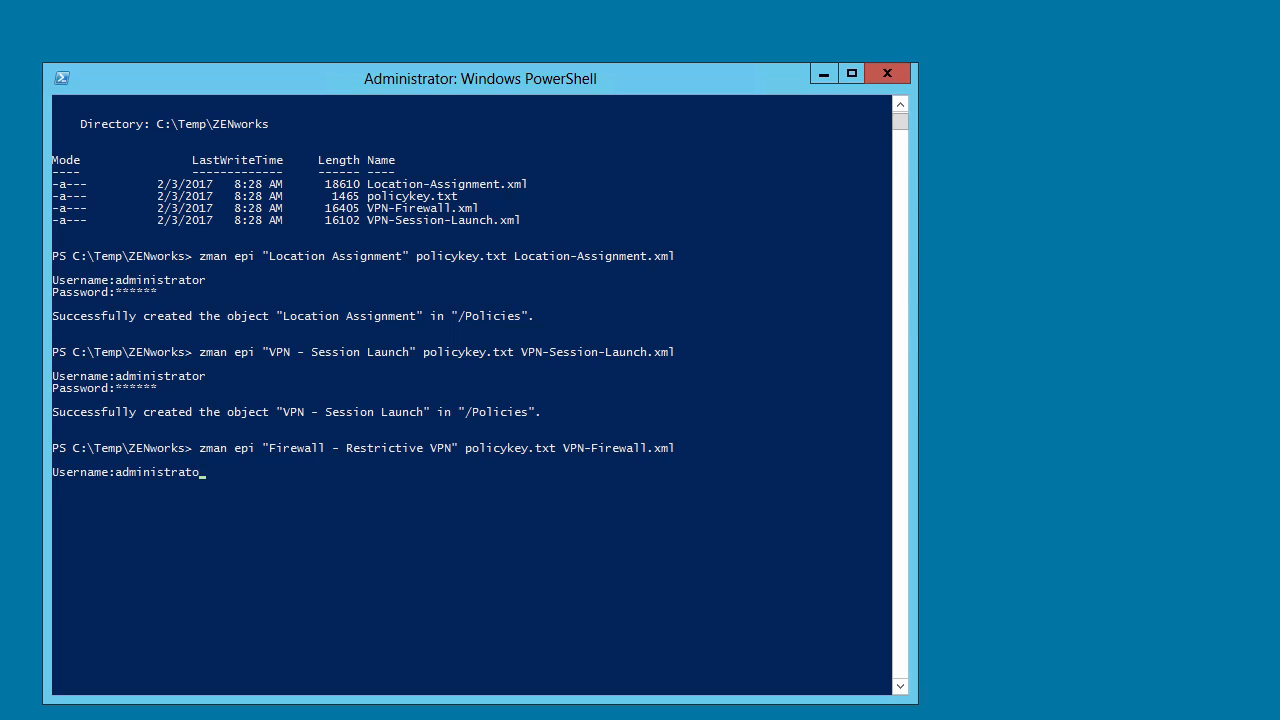
key(Return)
text(******)
key(Return)
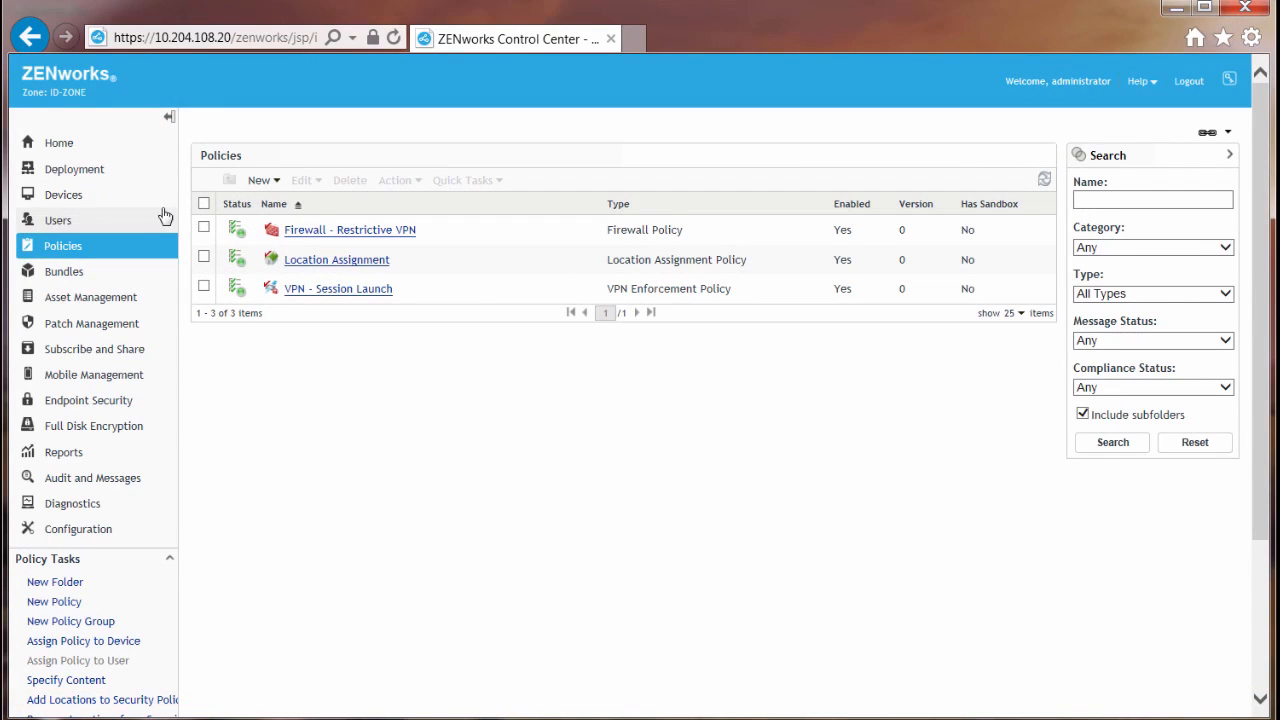
click(326, 262)
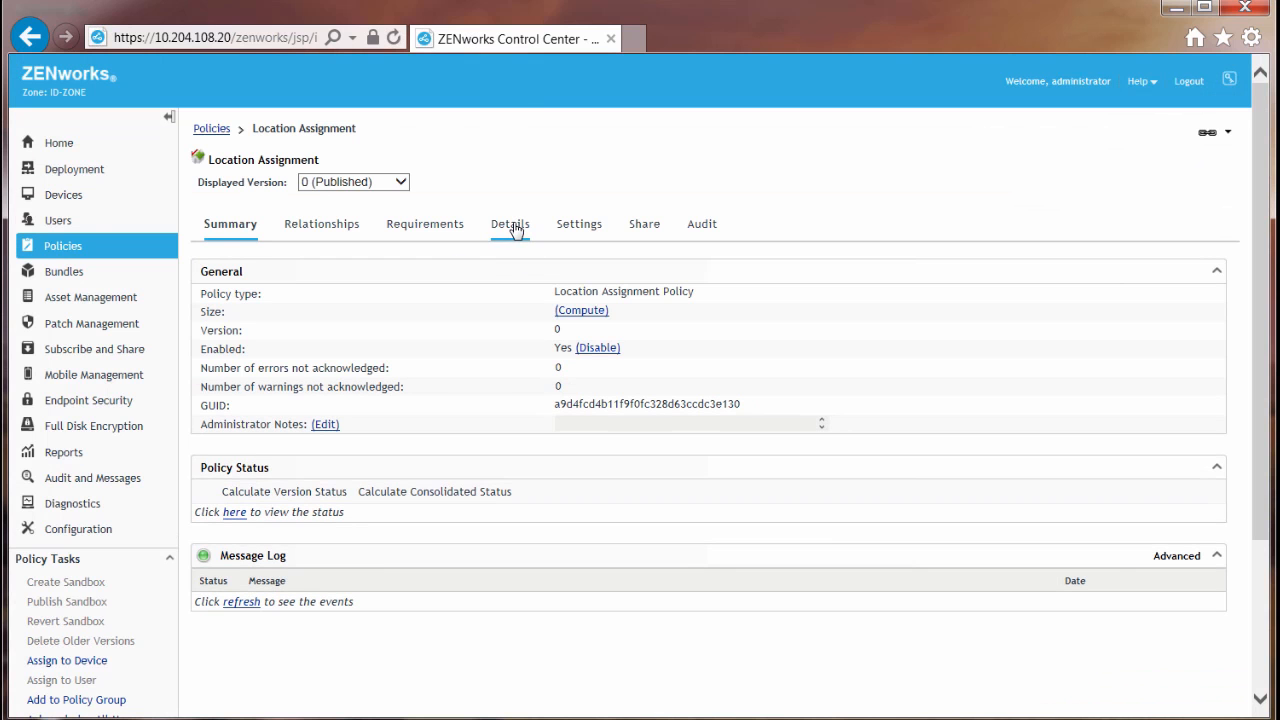
click(516, 229)
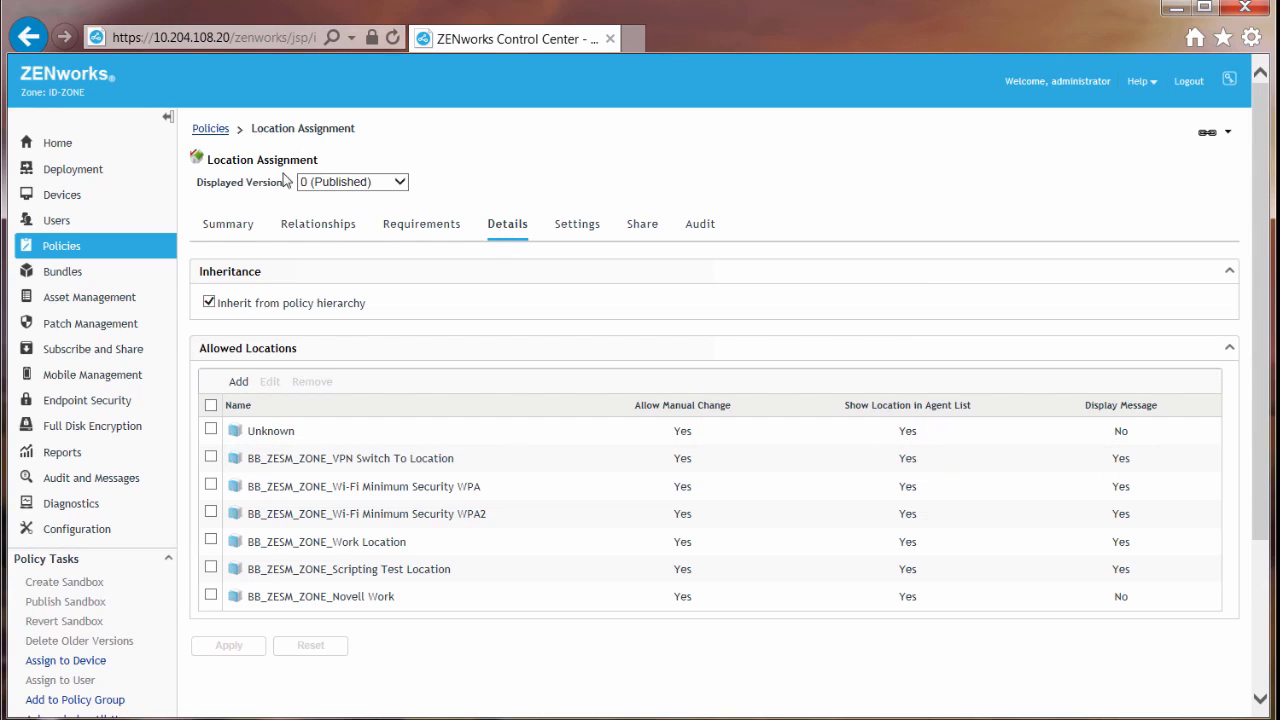
click(211, 130)
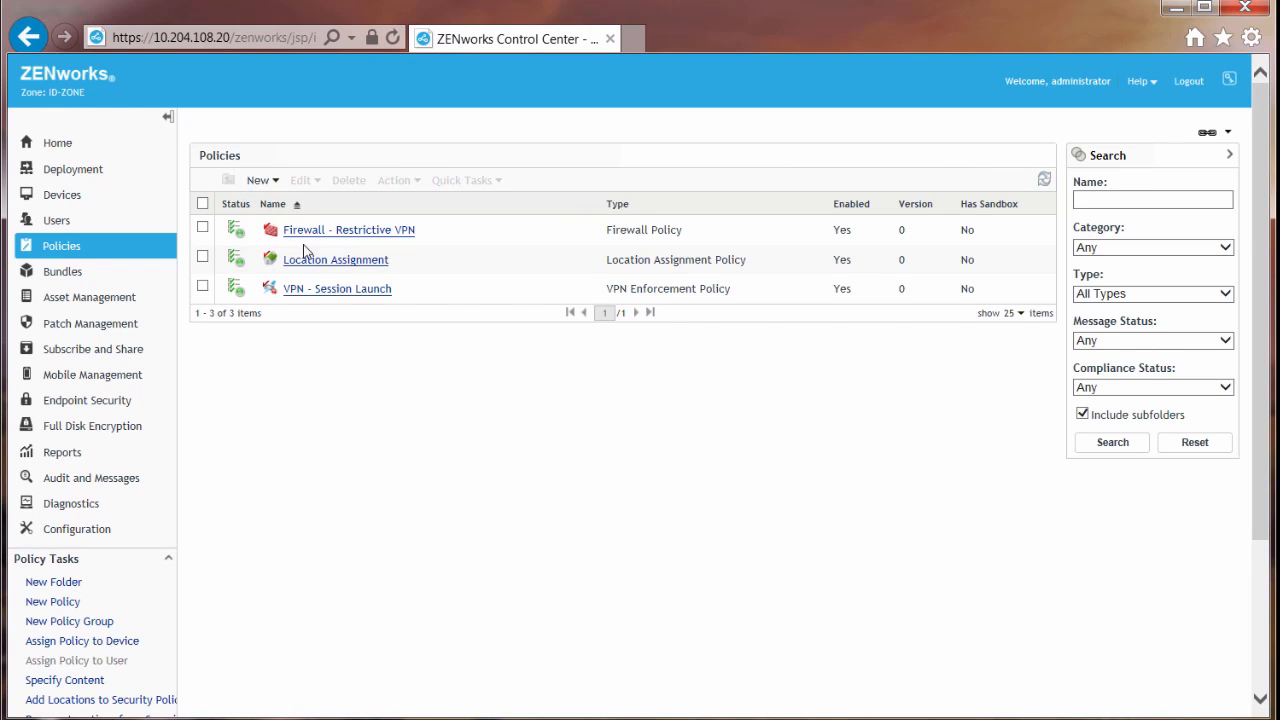
click(326, 293)
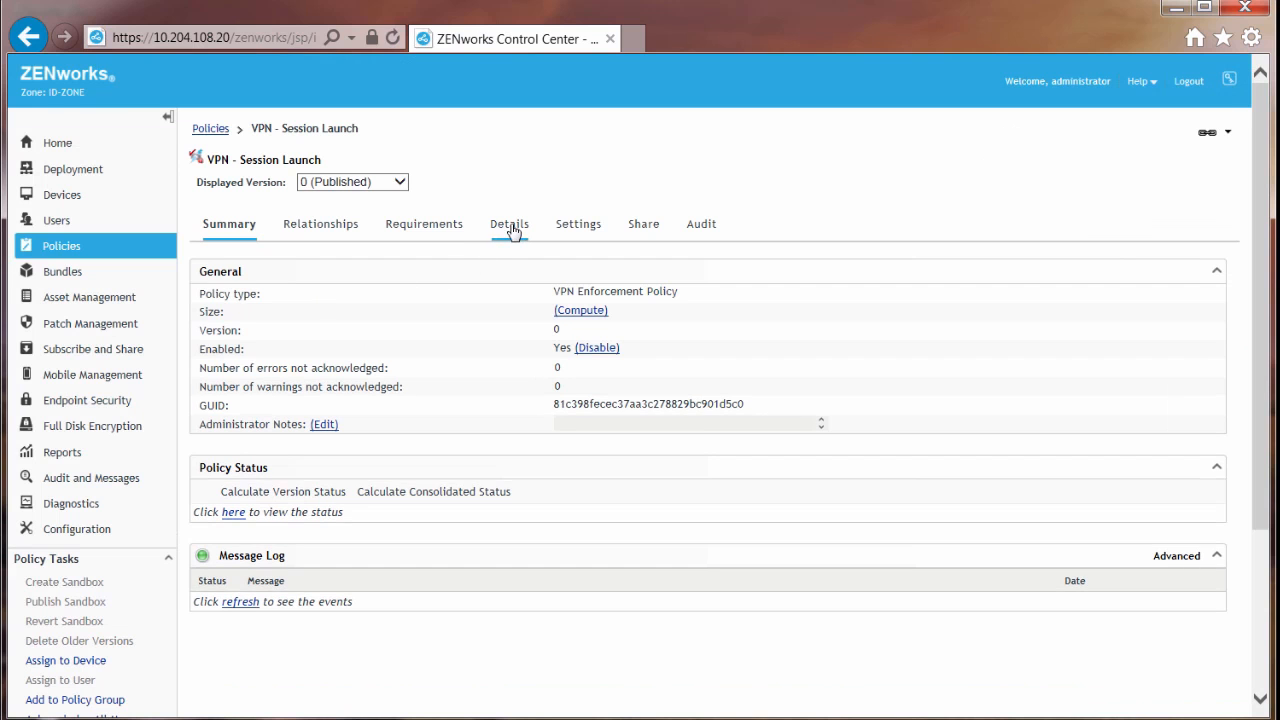
click(511, 228)
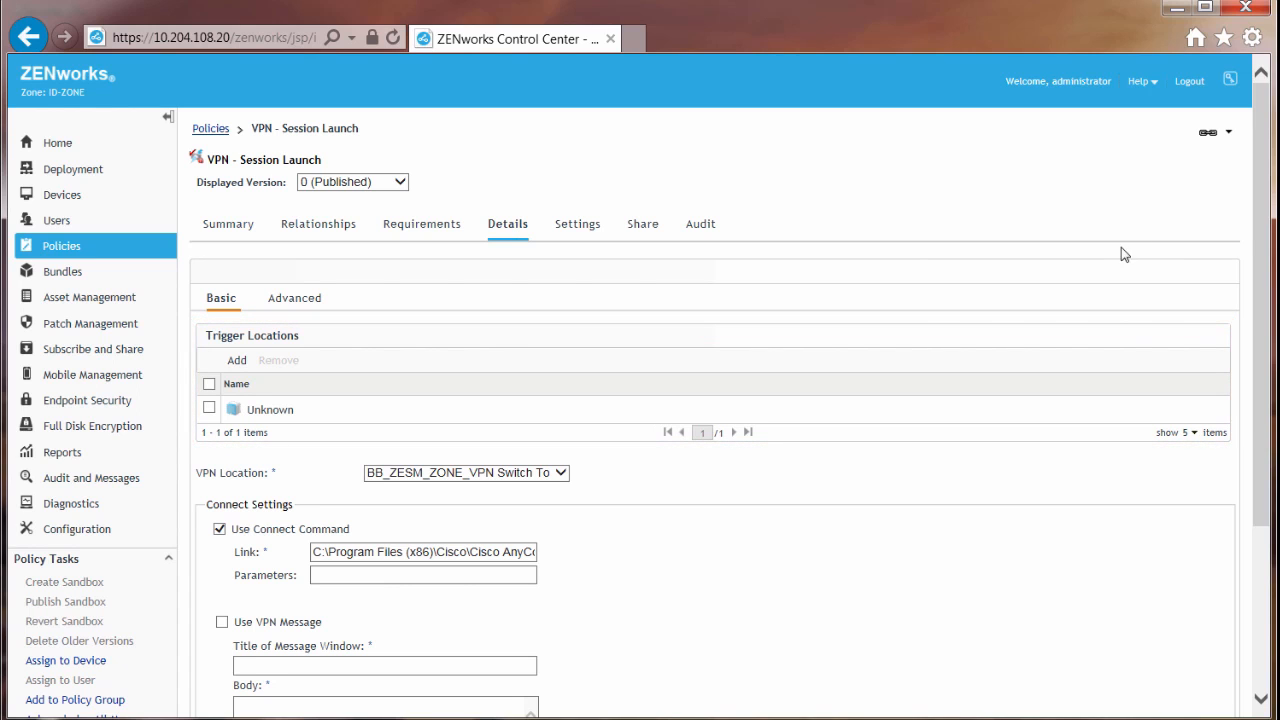
scroll(1259, 239, down, 3)
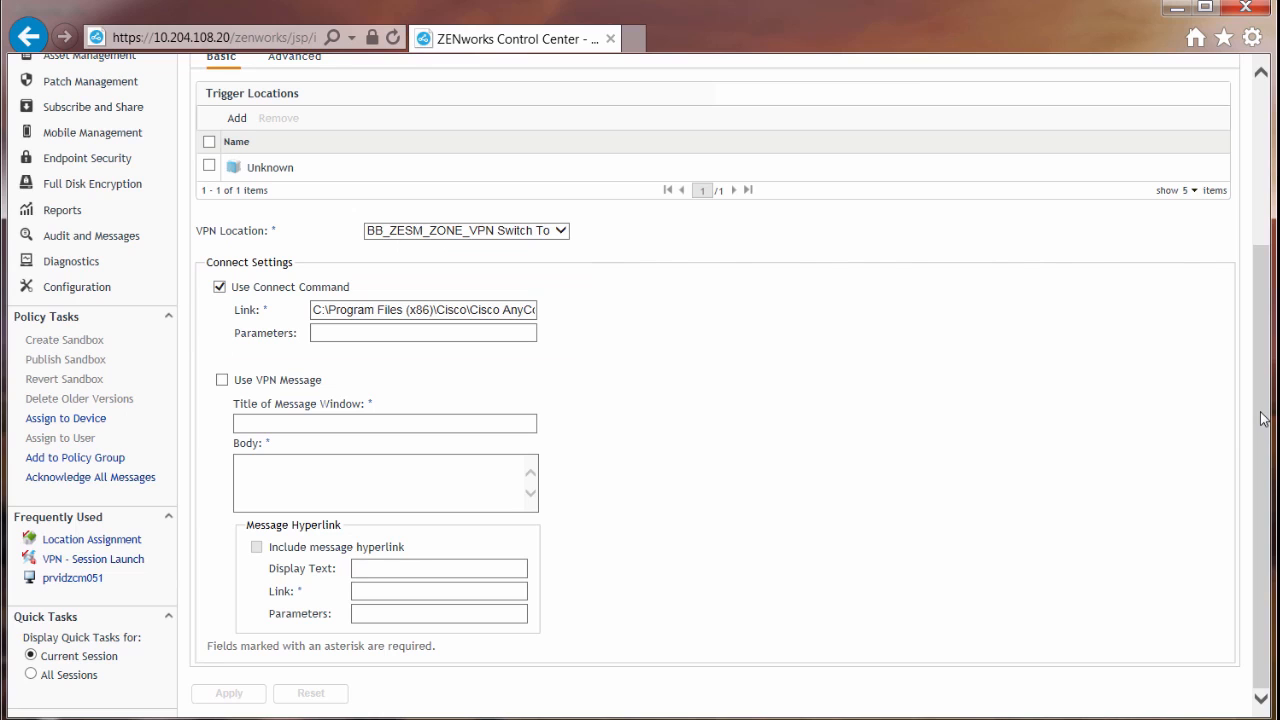
drag(1263, 419, 1256, 234)
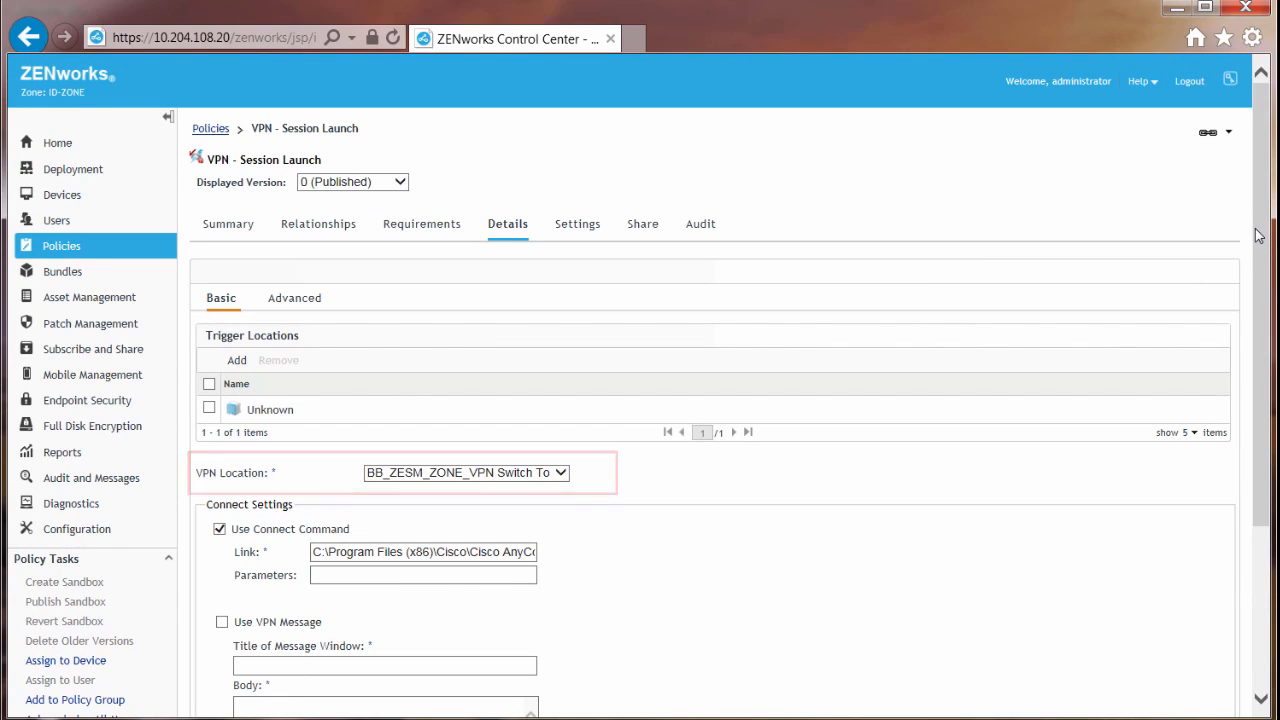
click(211, 131)
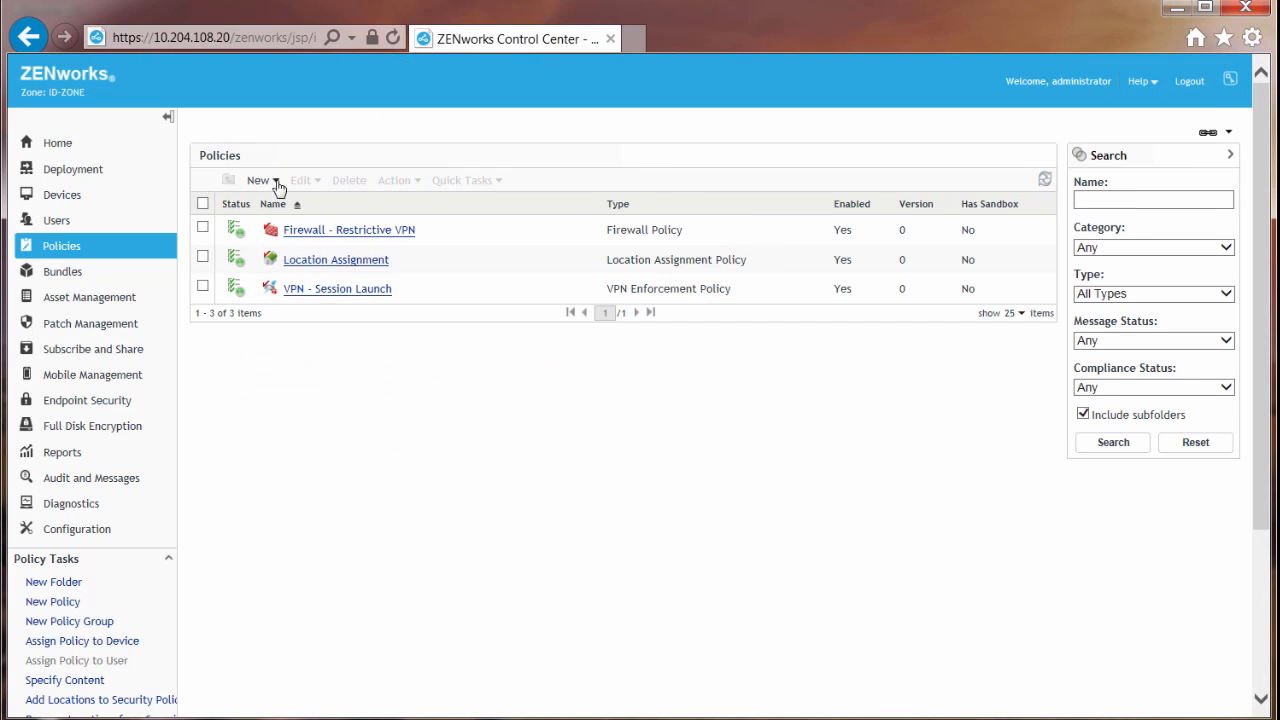
Show the Firewall - Restrictive VPN policy details and its DHCP rule on TCP/UDP ports 67–68
click(336, 231)
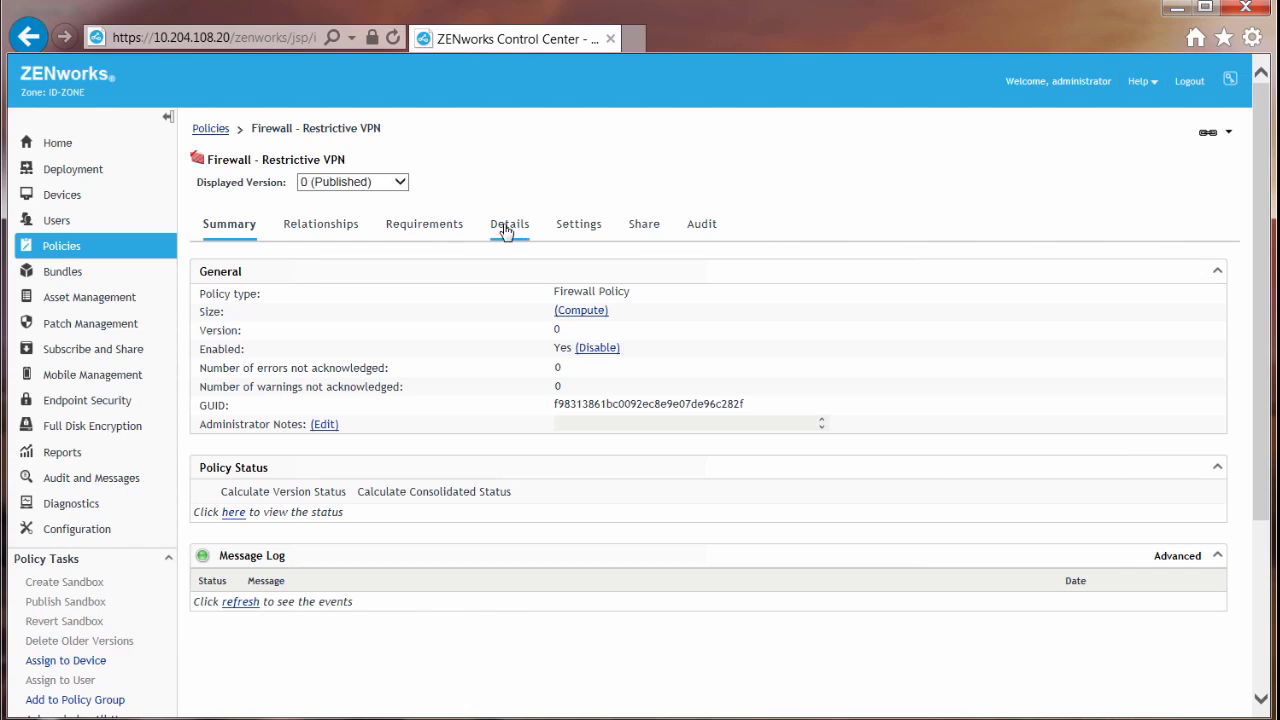
click(507, 228)
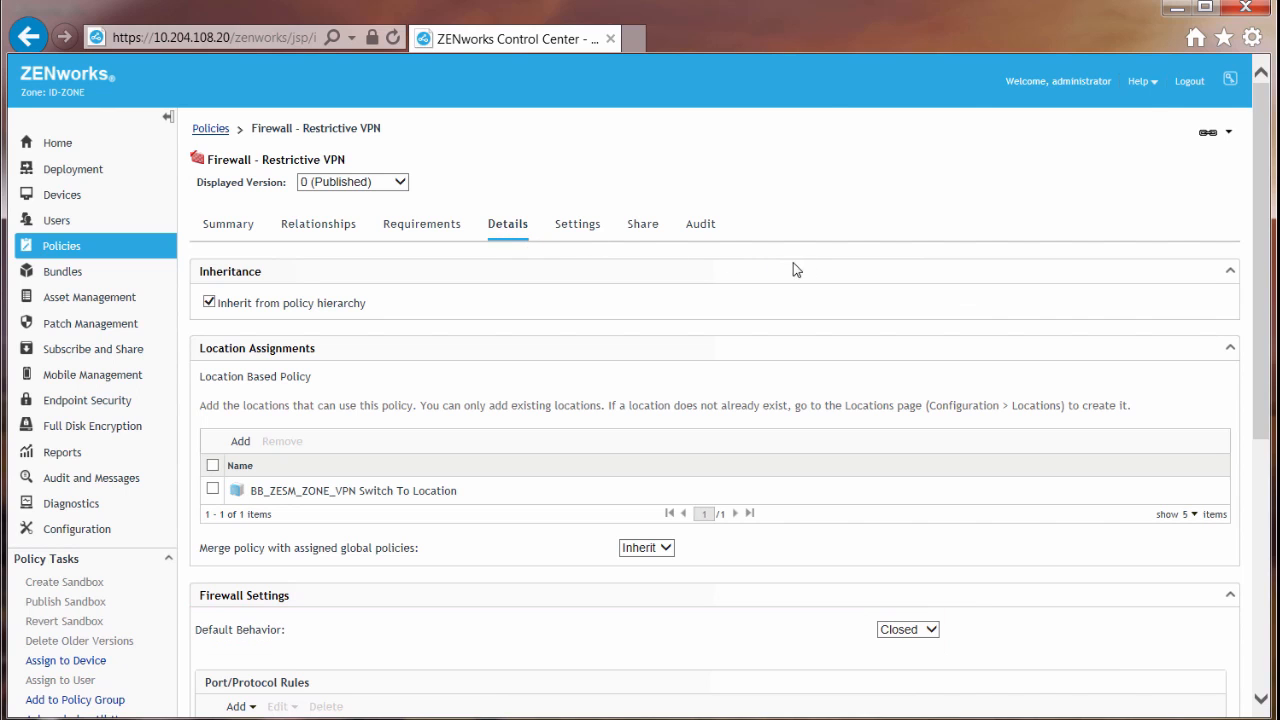
scroll(1250, 380, down, 4)
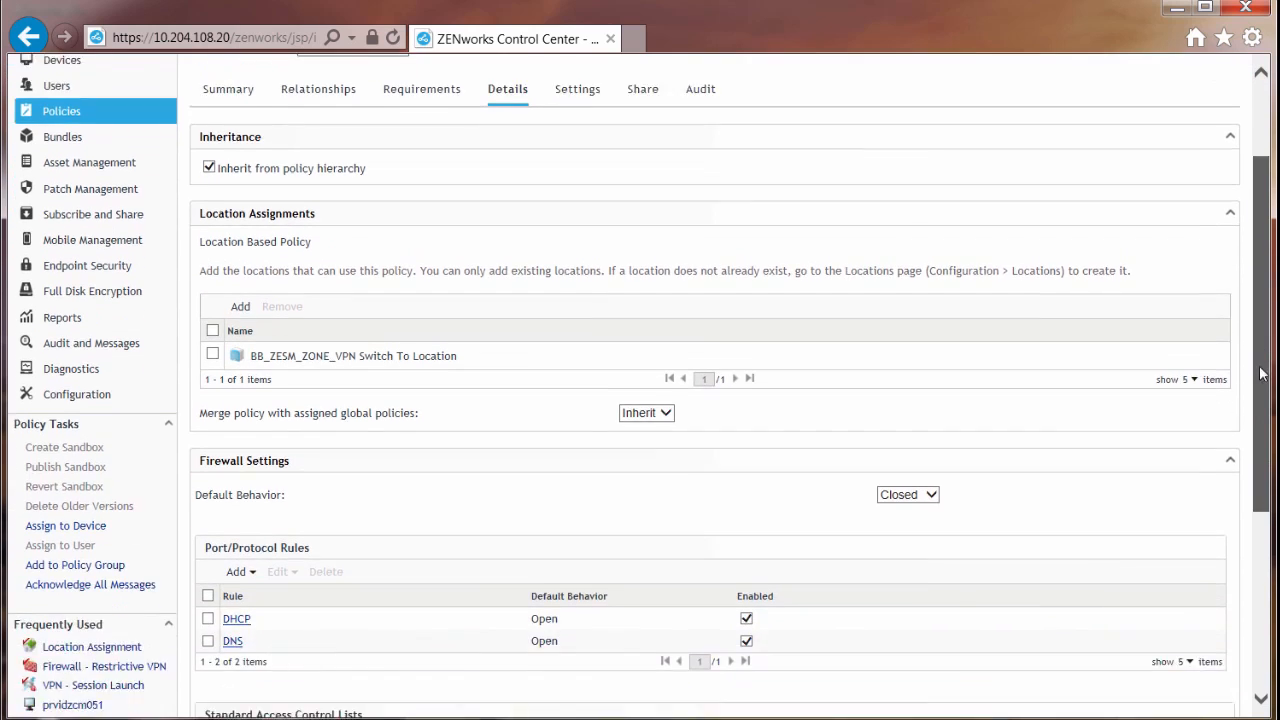
scroll(1238, 520, down, 2)
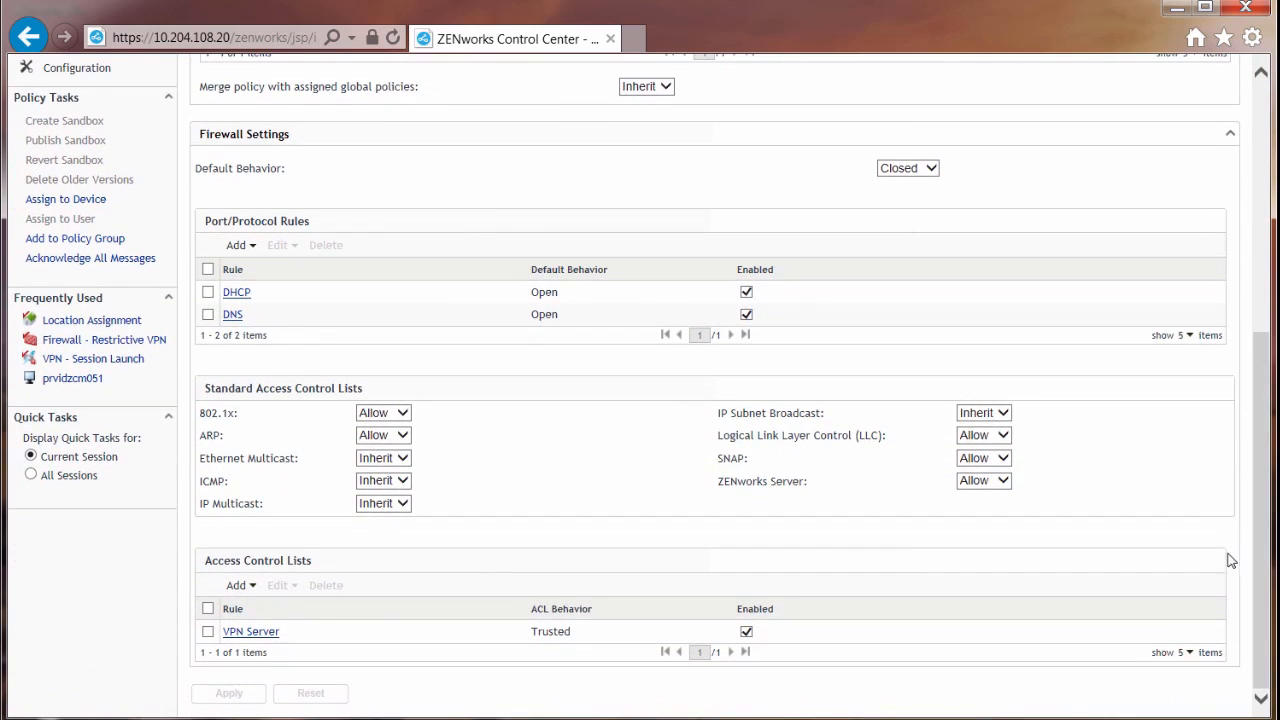
click(240, 296)
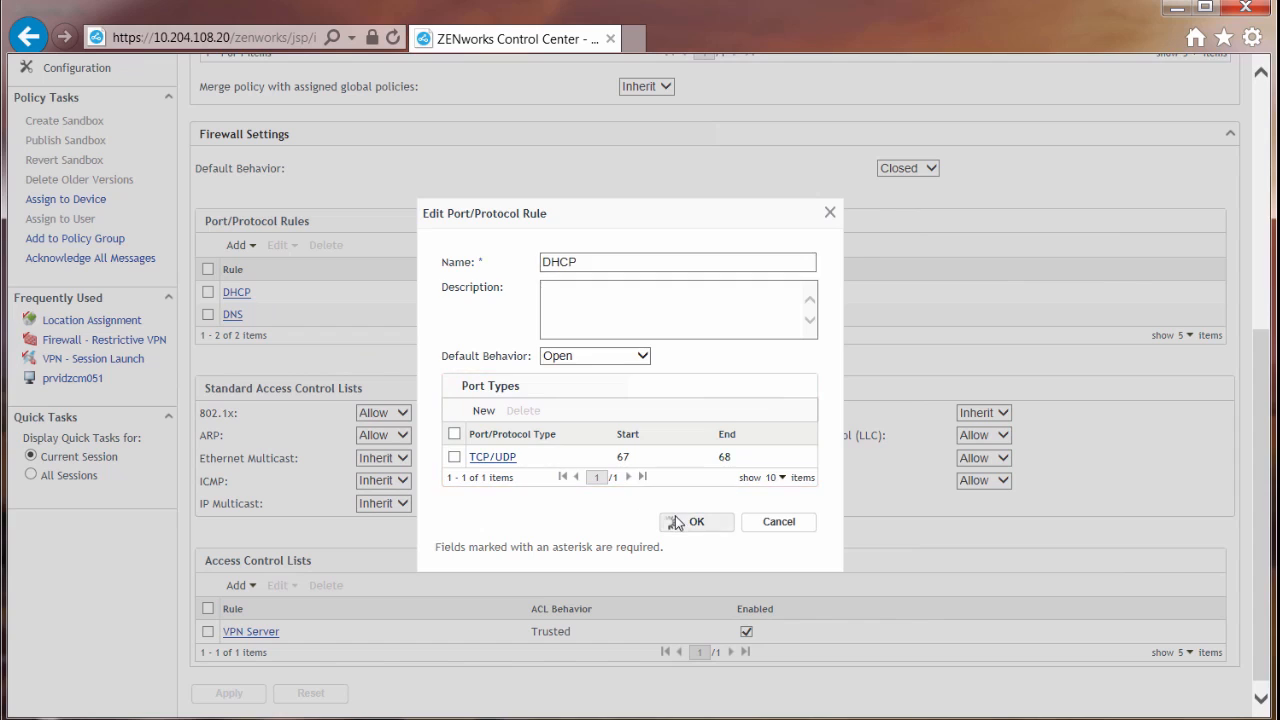
Close the DHCP rule, then review and close the DNS rule with ports 53 and 49152–65535
click(684, 521)
click(233, 316)
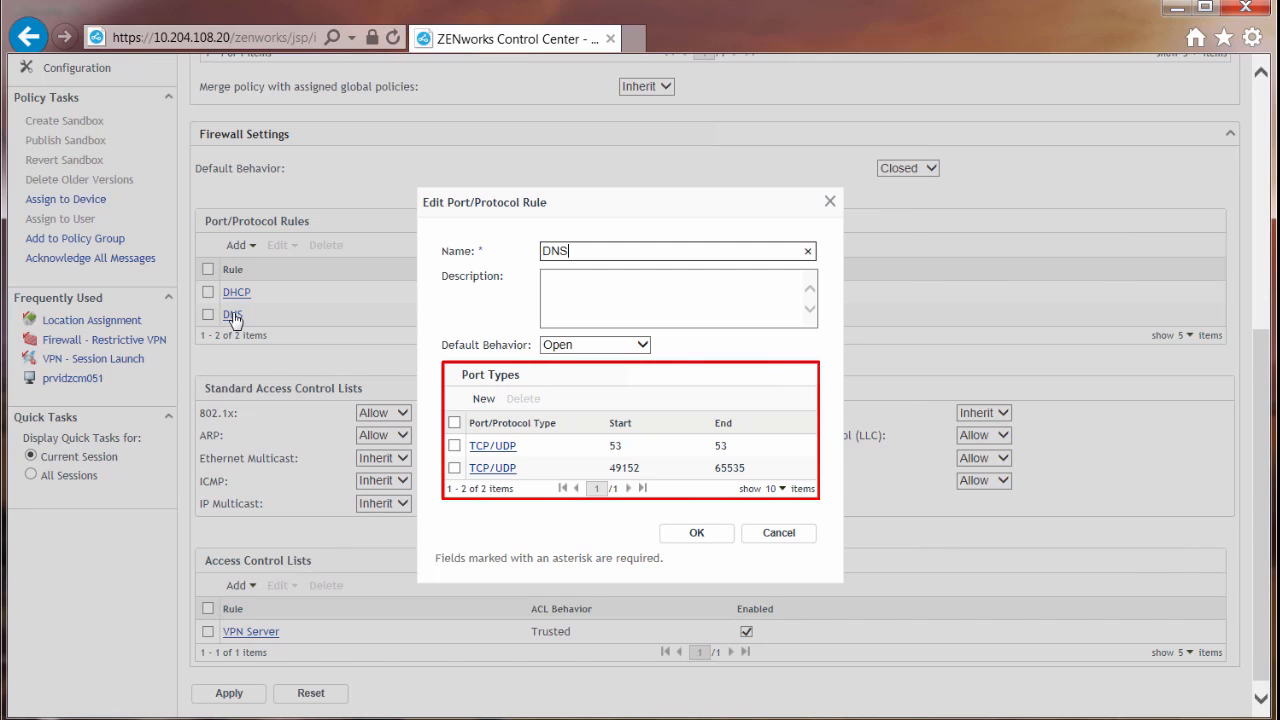
click(694, 534)
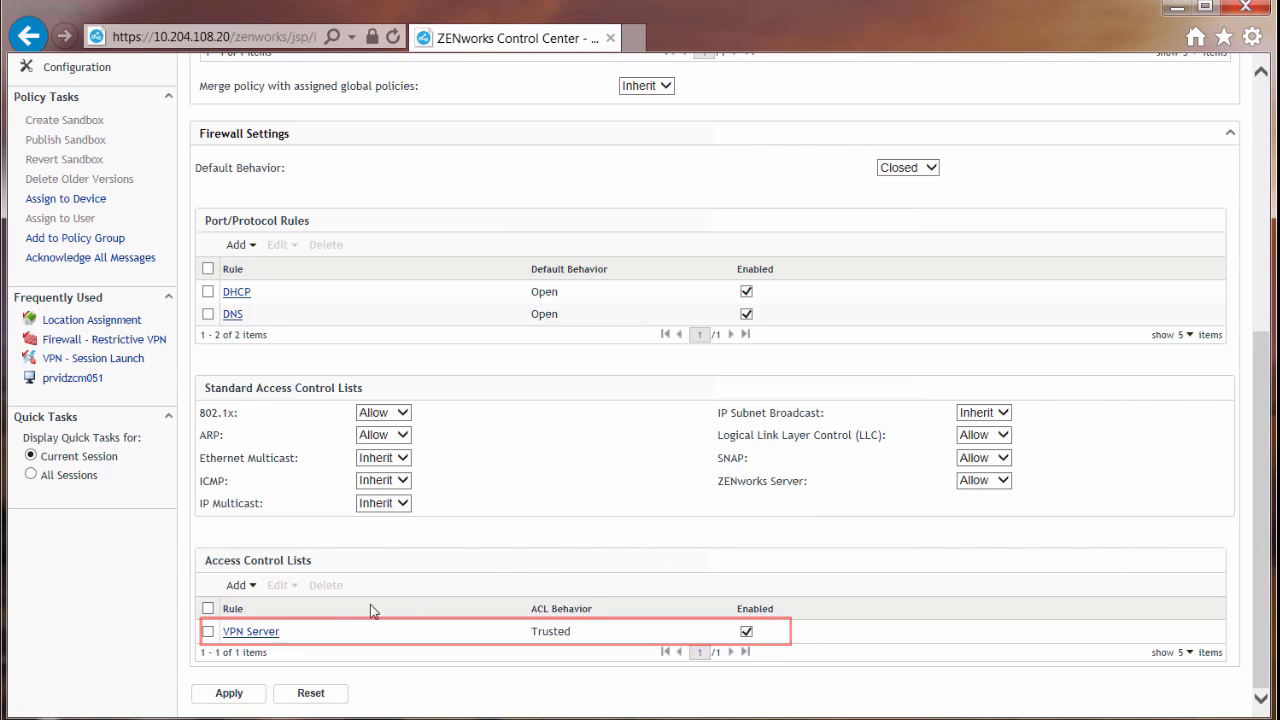
Replace the VPN Server list's 10.10.10.10 entry with vpn1.americas.novell.com
click(251, 632)
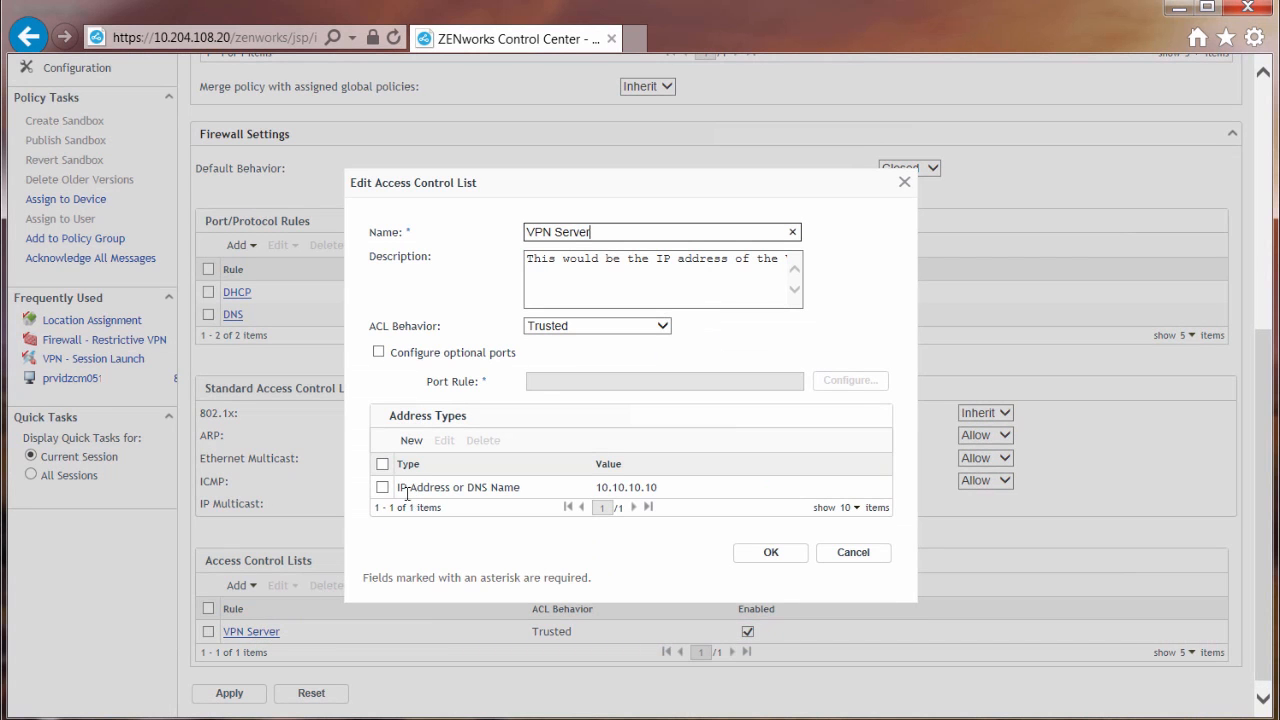
click(382, 487)
click(444, 441)
drag(654, 388, 565, 386)
text(vpn)
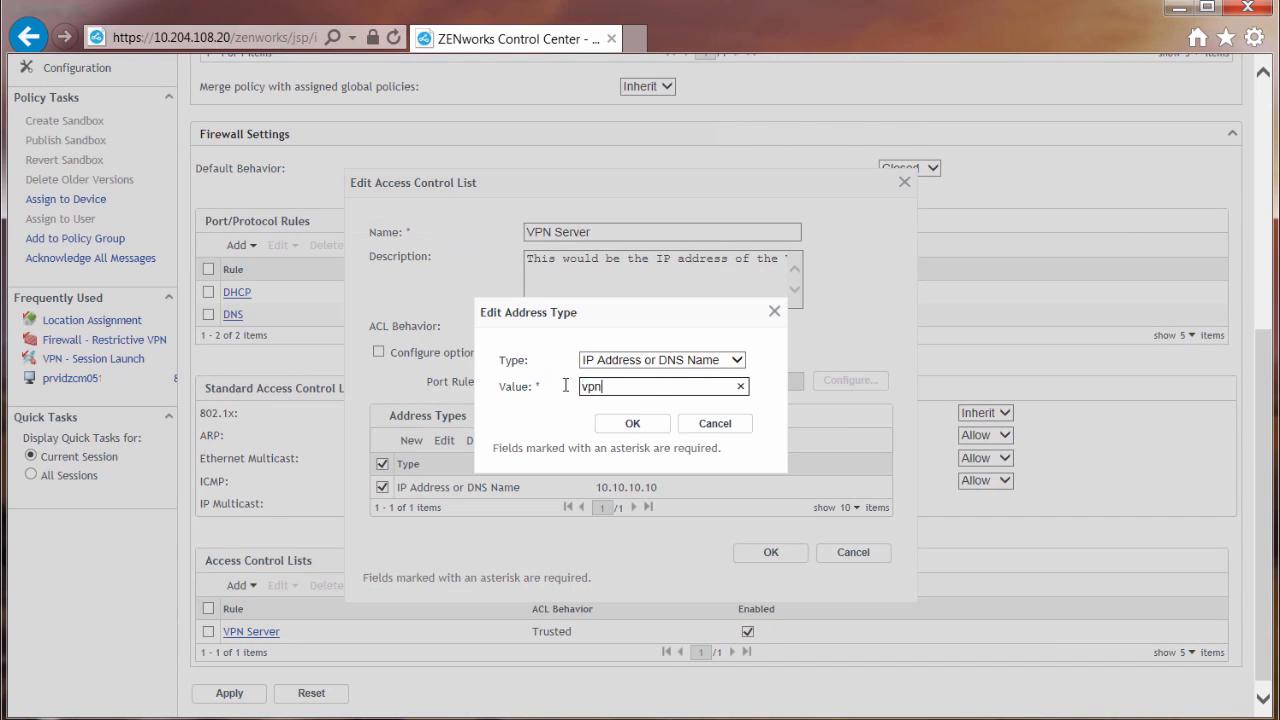
text(1.americas.novell.com)
click(632, 423)
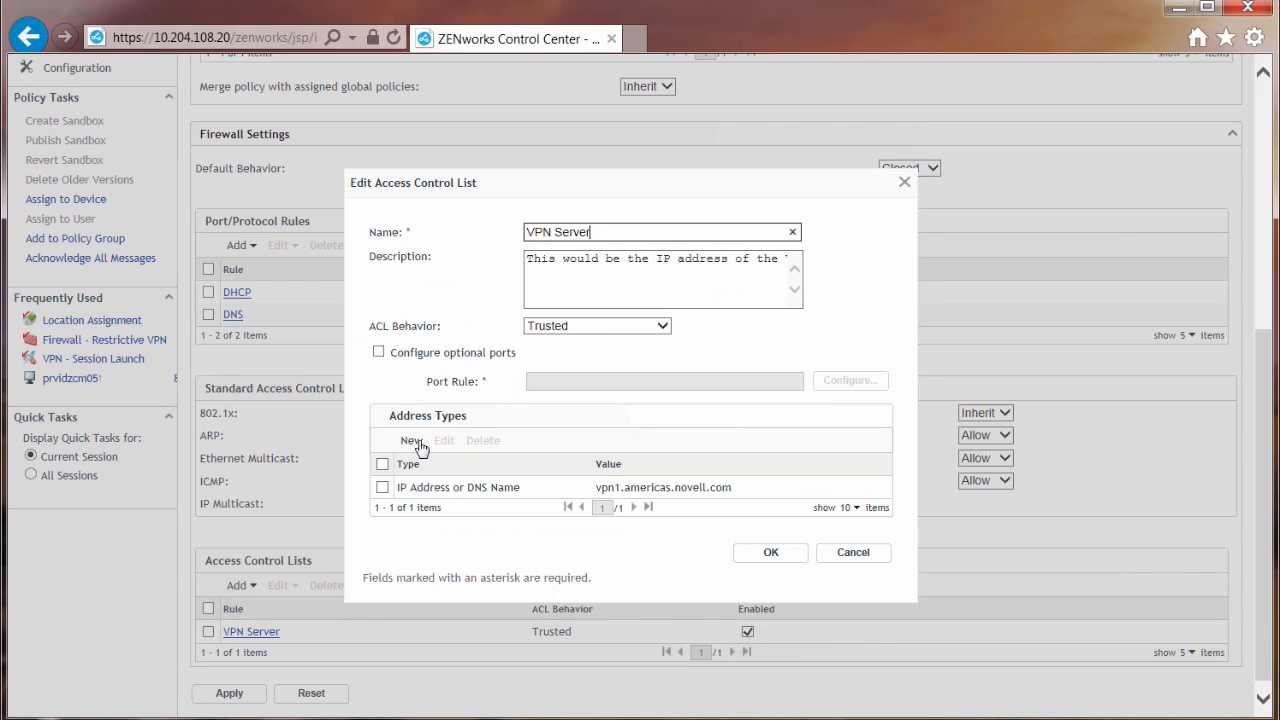
Add vpn1-2.americas.novell.com to the VPN Server list and apply the change to the sandbox
click(412, 441)
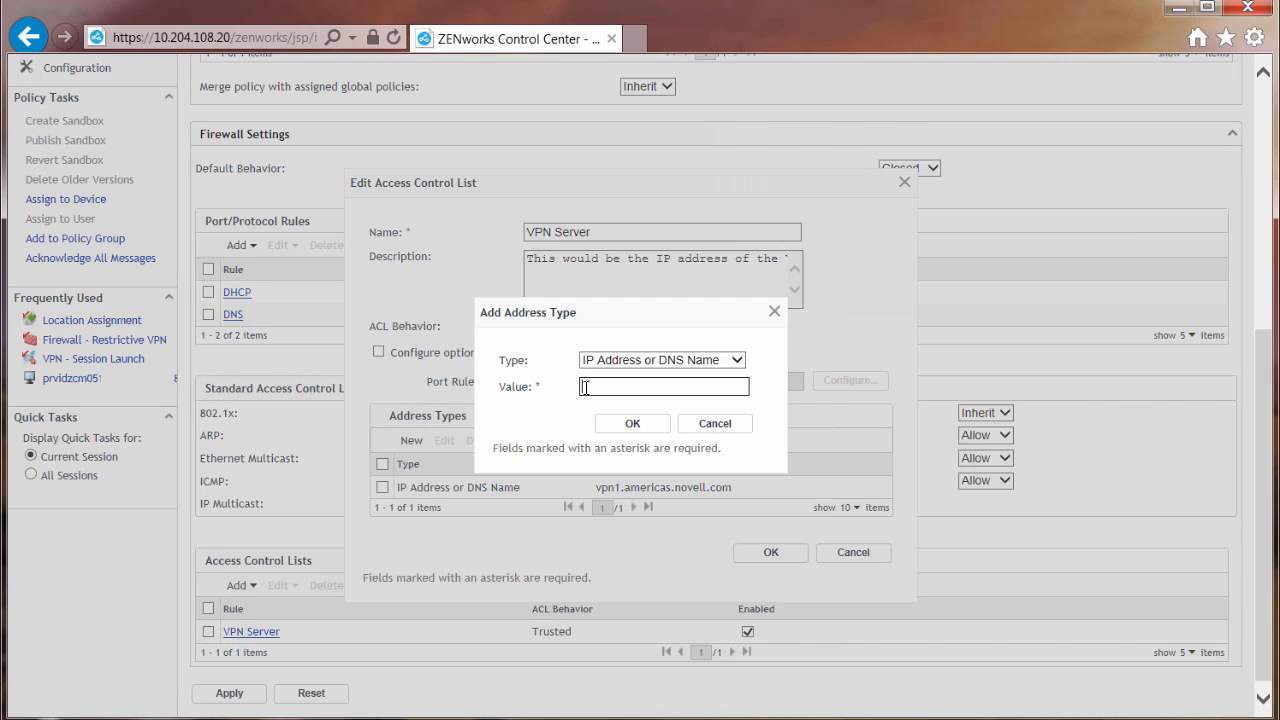
text(vpn1-2.americas.novell.com)
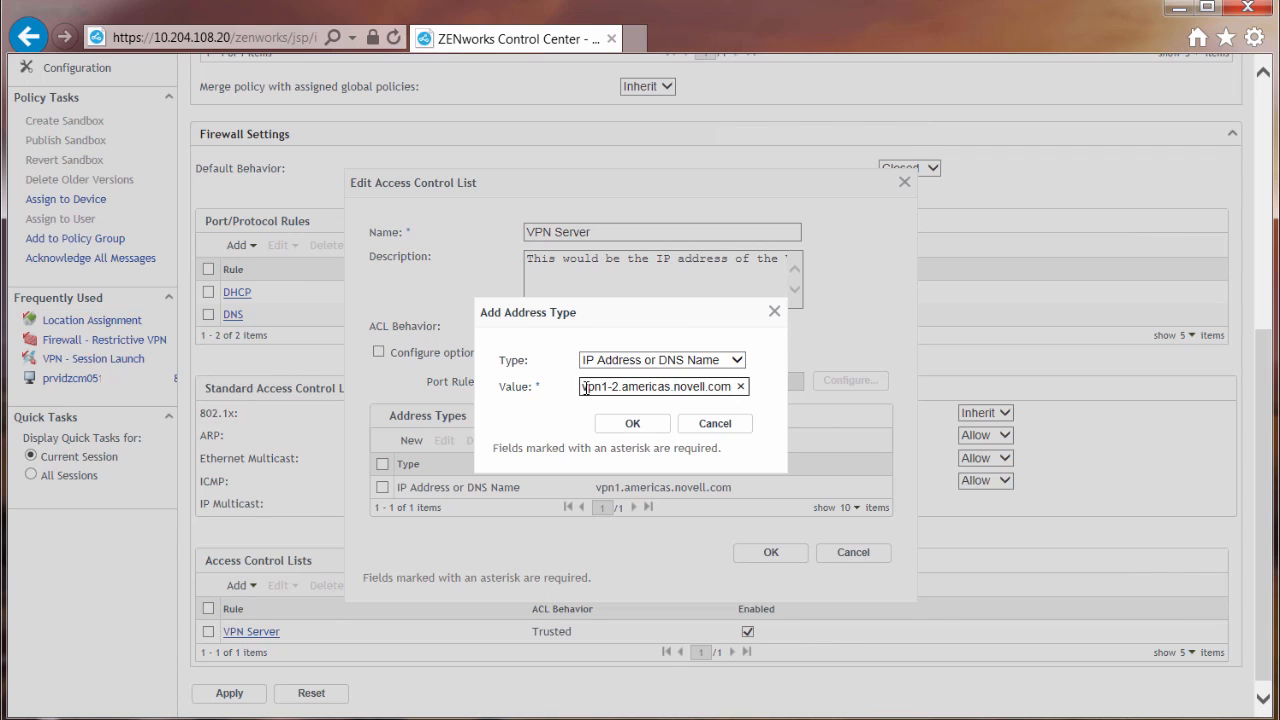
click(625, 424)
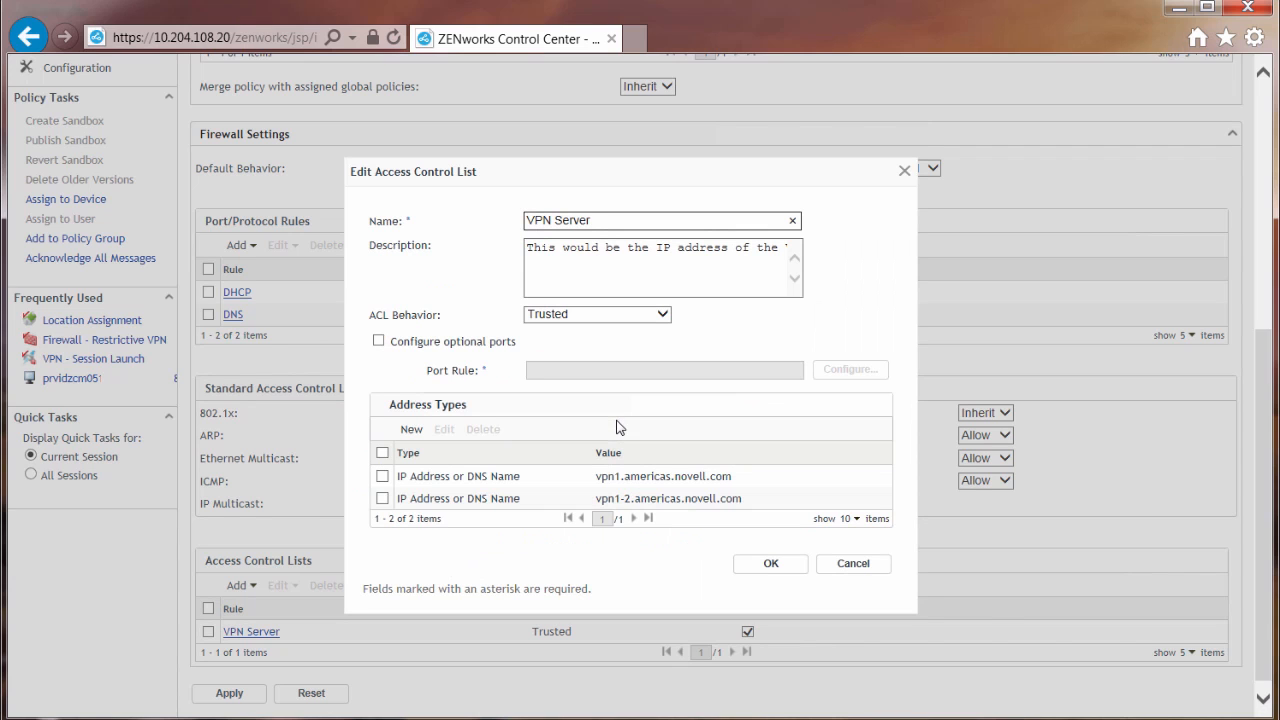
click(769, 566)
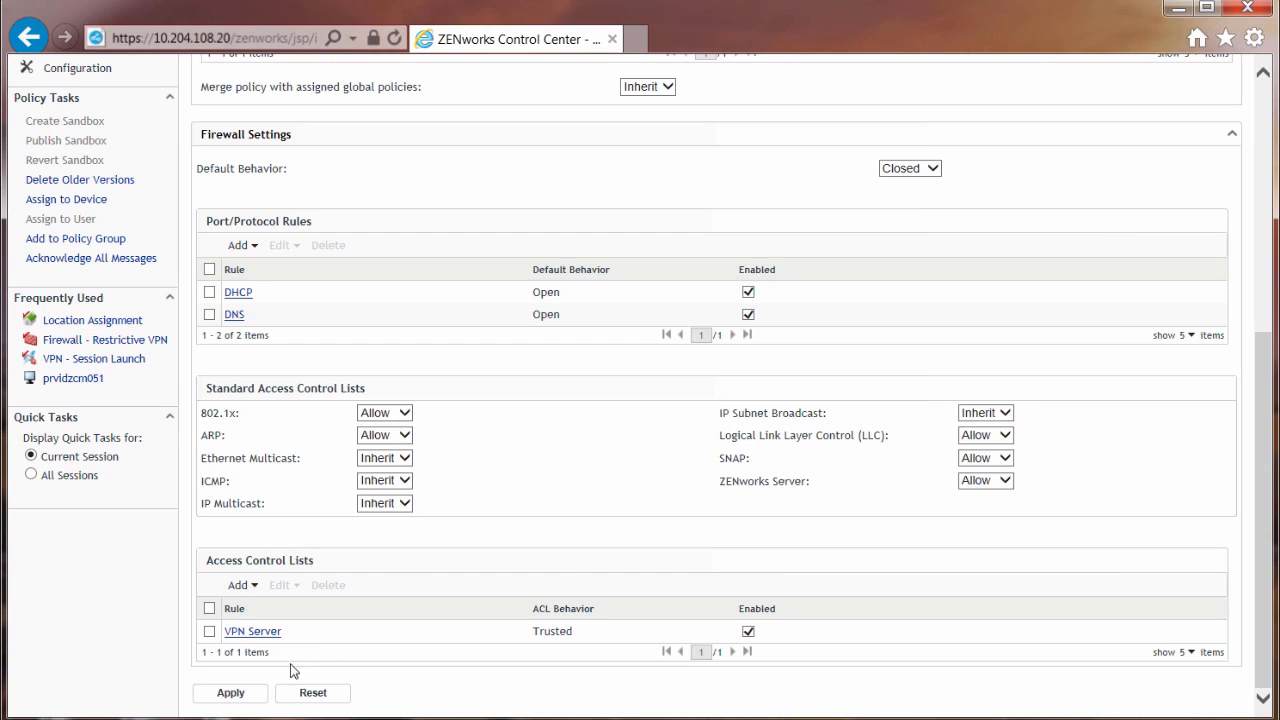
click(231, 693)
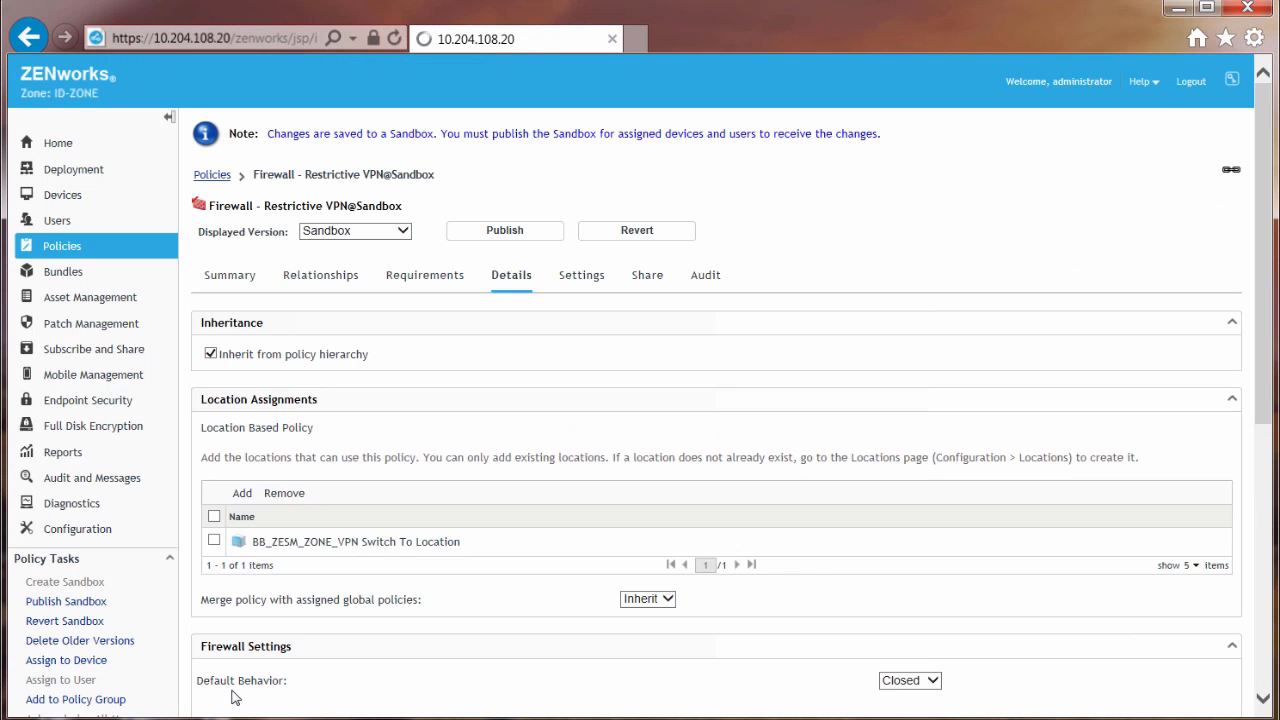
Publish the firewall policy sandbox as version 2, then go back to the Policies list
click(505, 232)
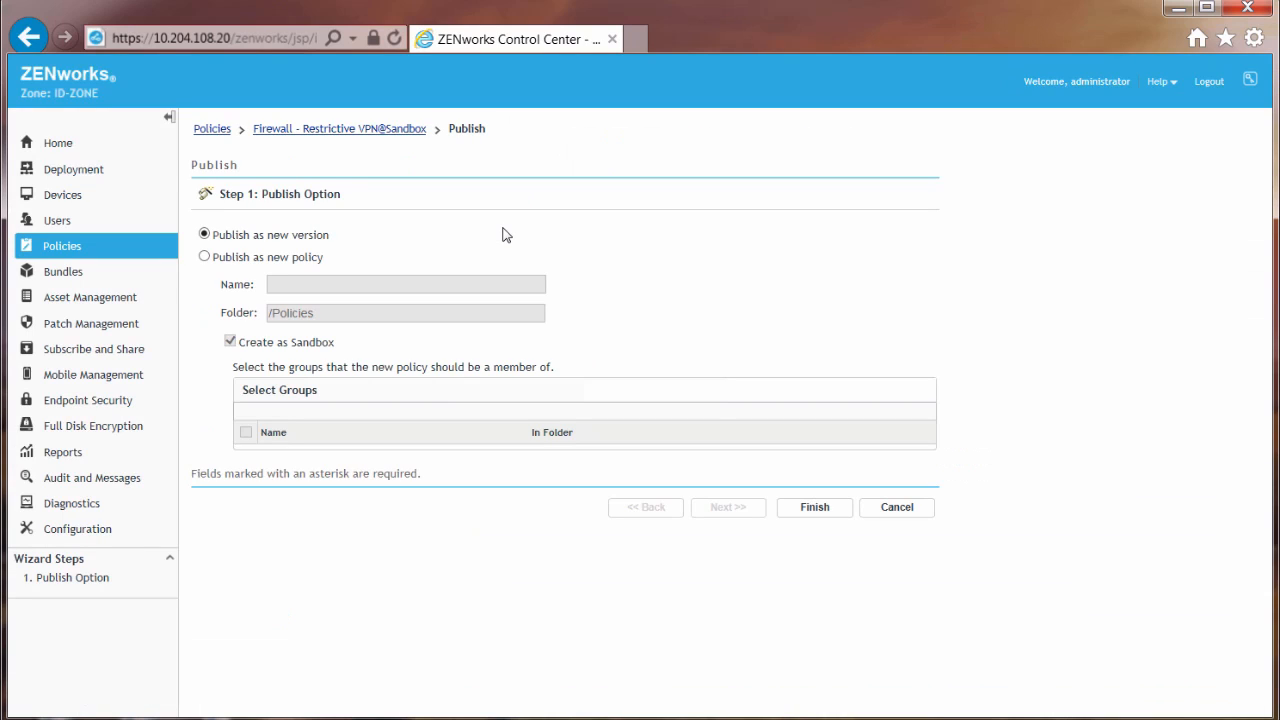
click(811, 509)
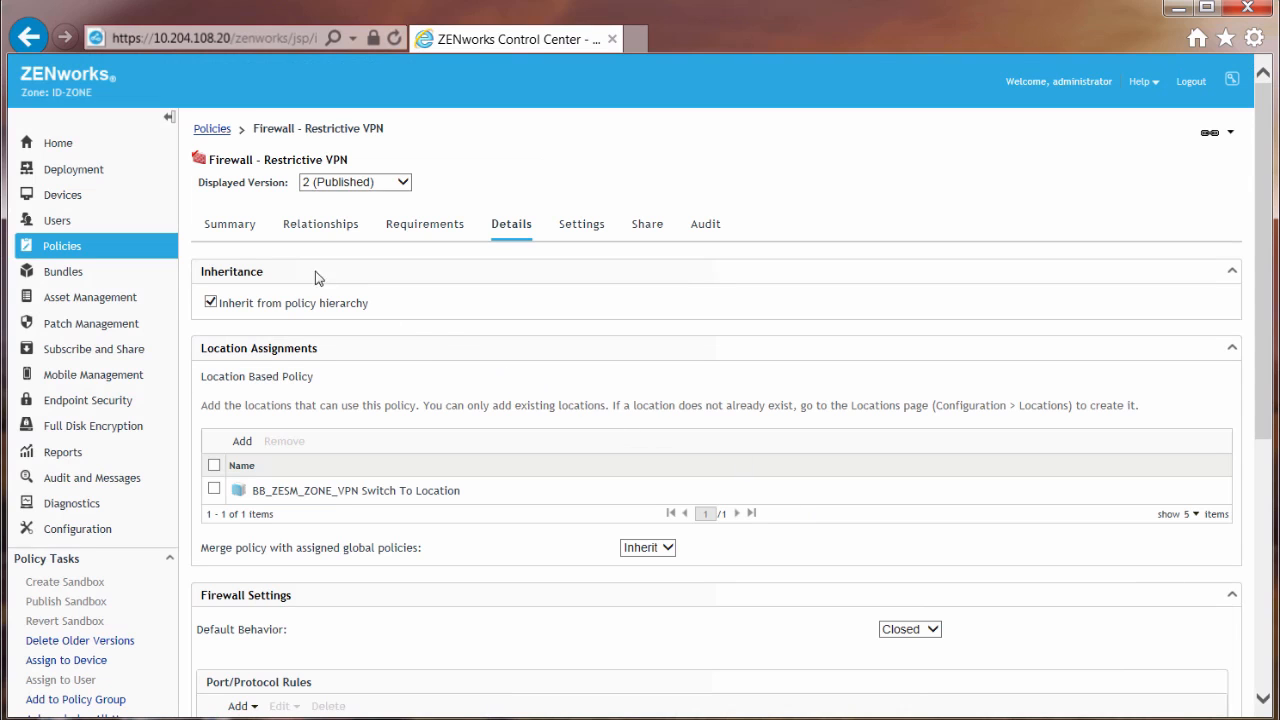
click(207, 130)
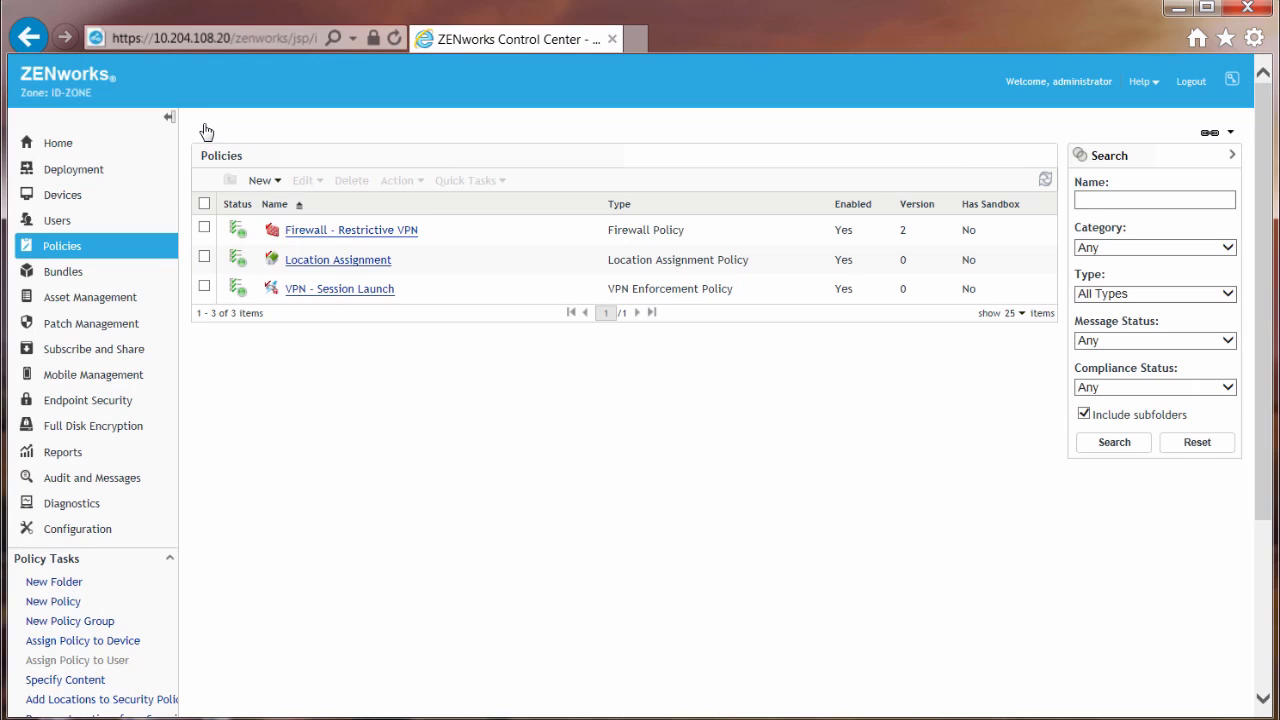
Assign all three policies to workstation prvidzcm051 with user-precedence conflict resolution
click(206, 205)
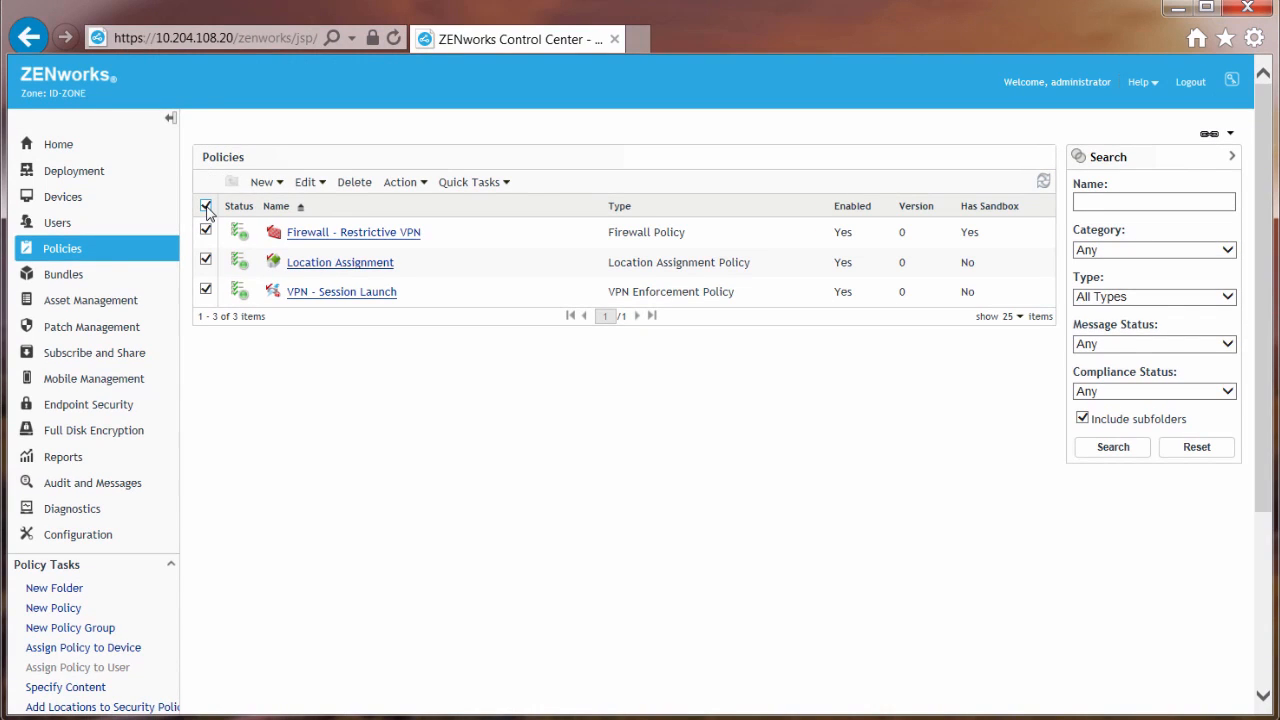
click(423, 189)
click(432, 199)
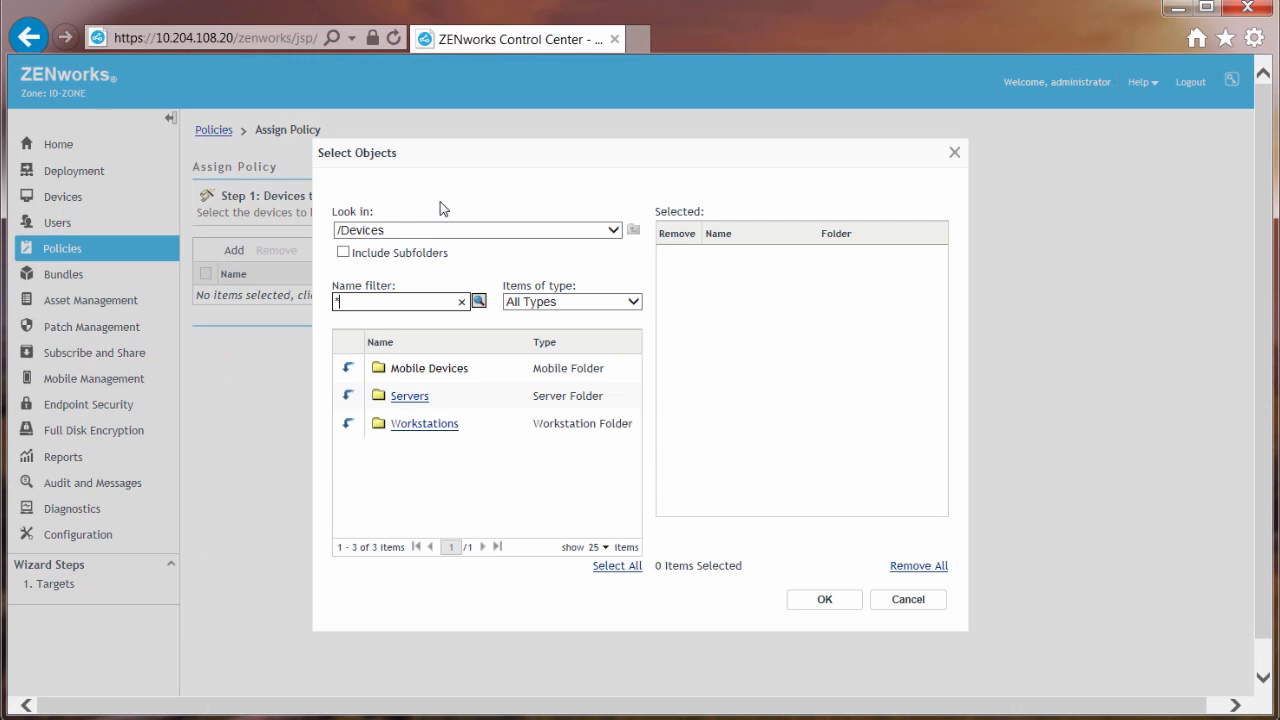
click(348, 426)
drag(624, 372, 622, 488)
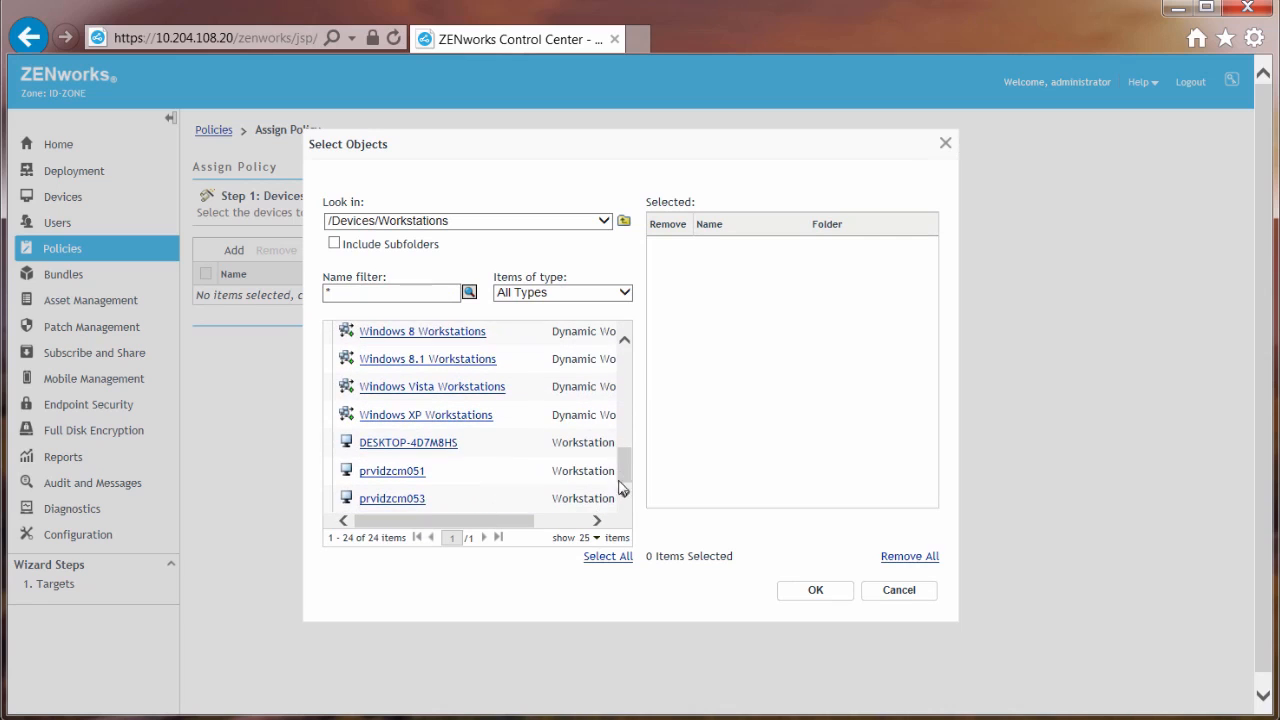
click(401, 472)
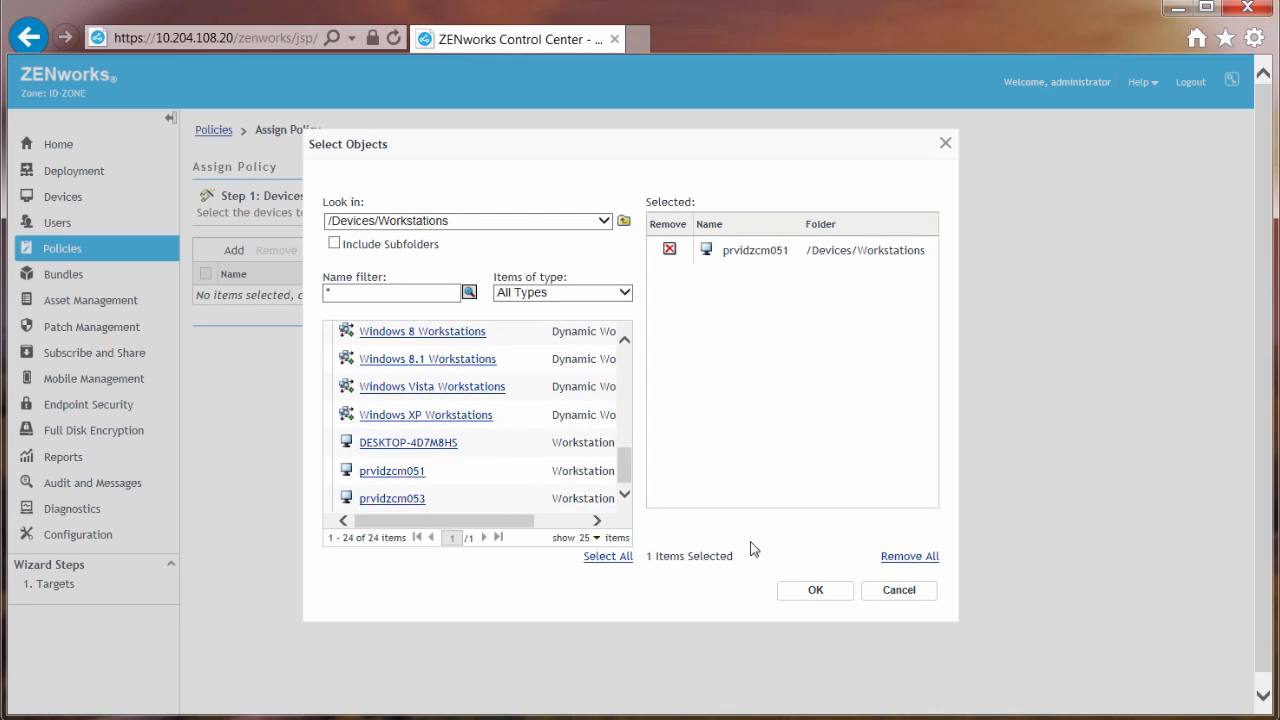
click(813, 594)
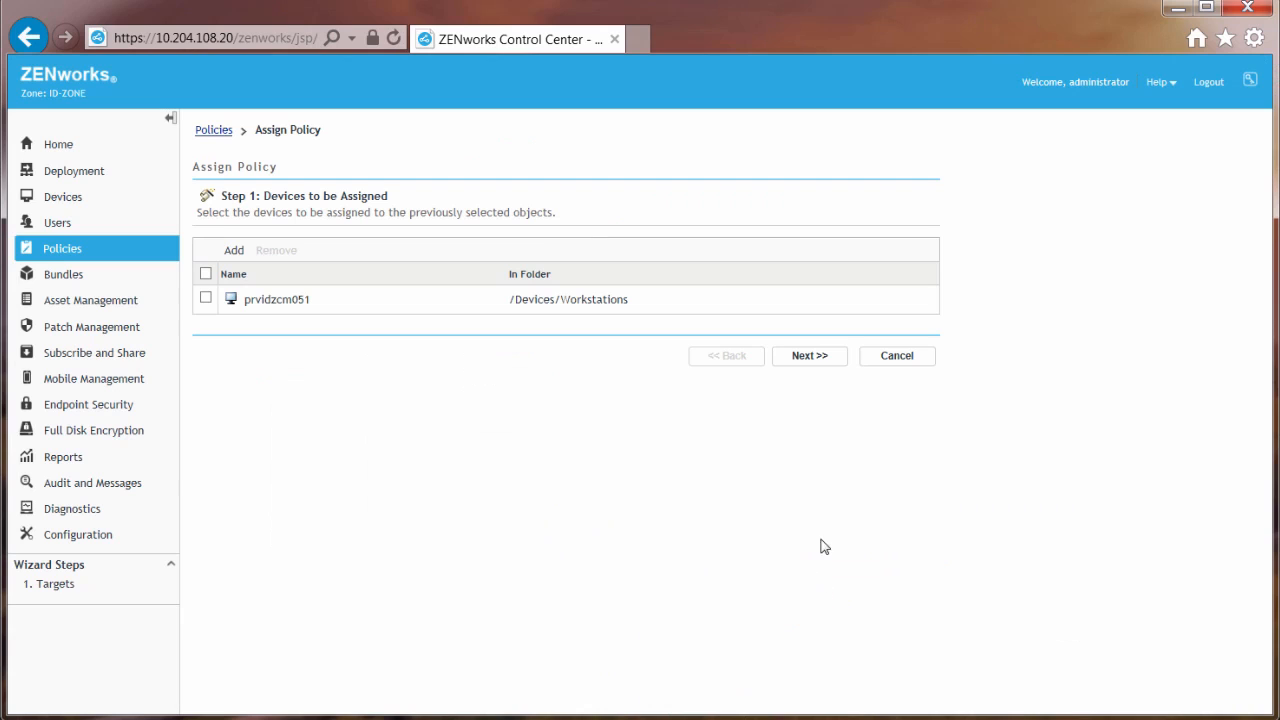
click(798, 358)
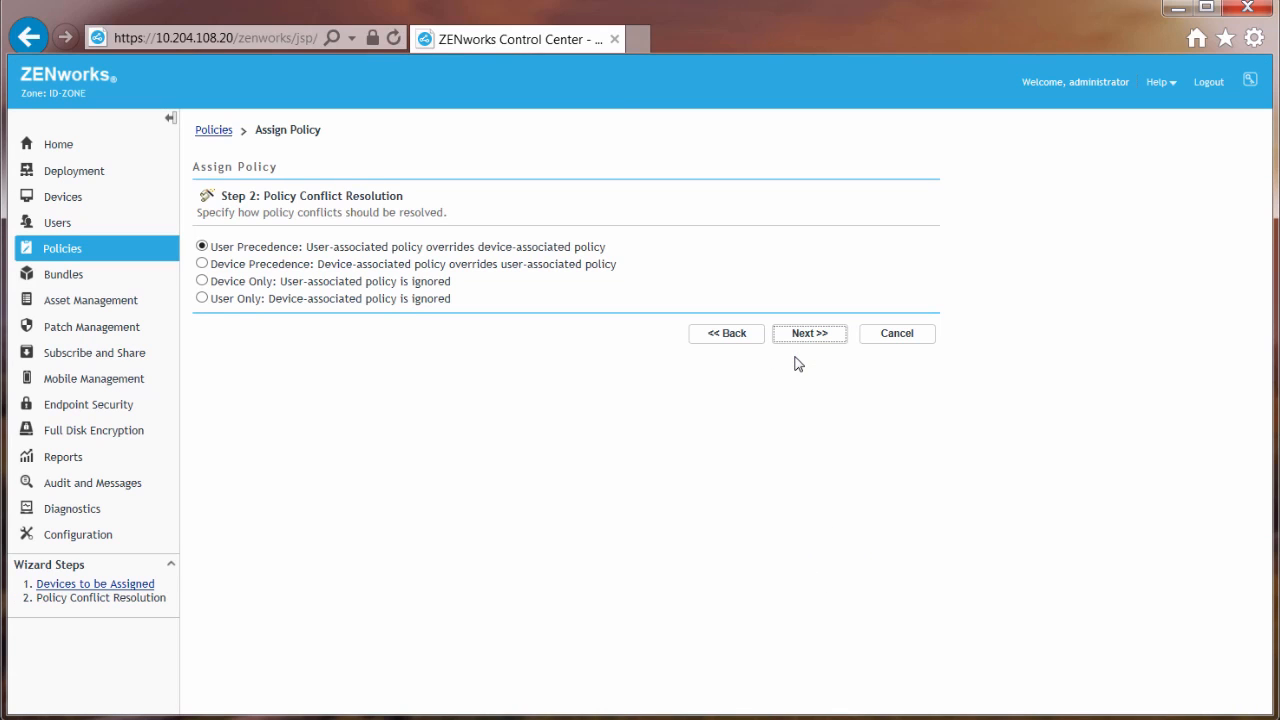
click(810, 336)
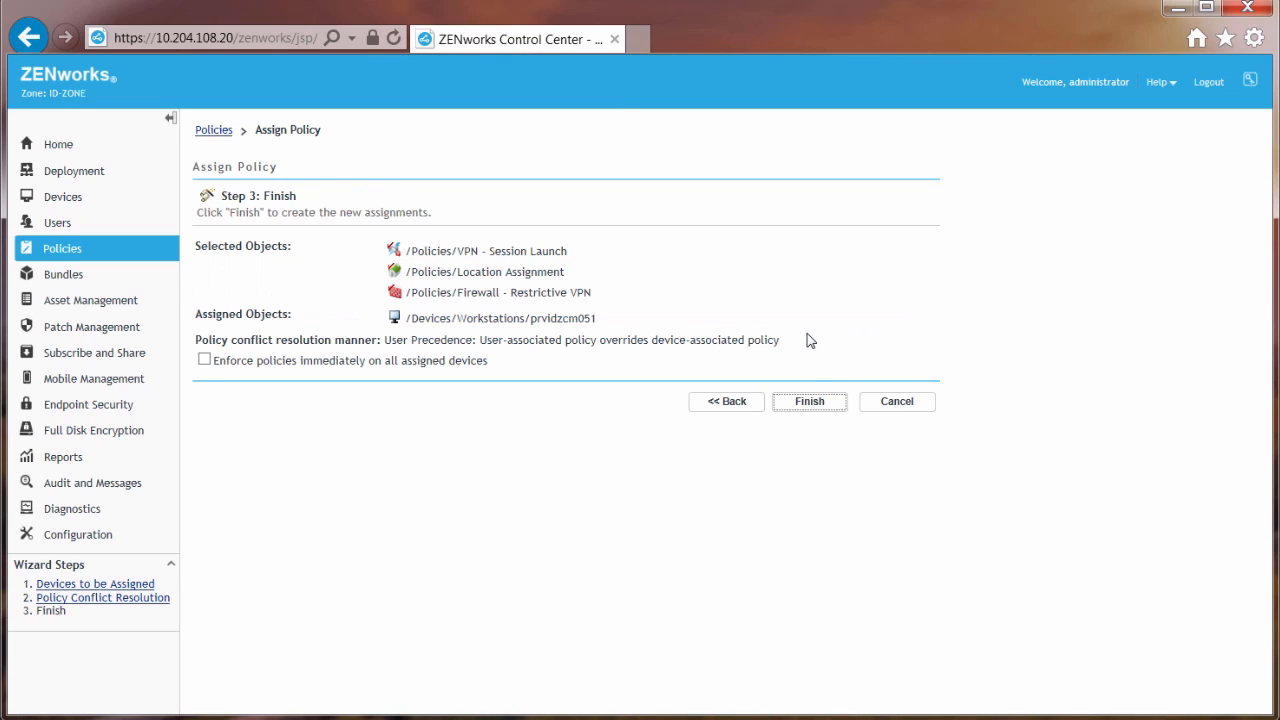
click(811, 403)
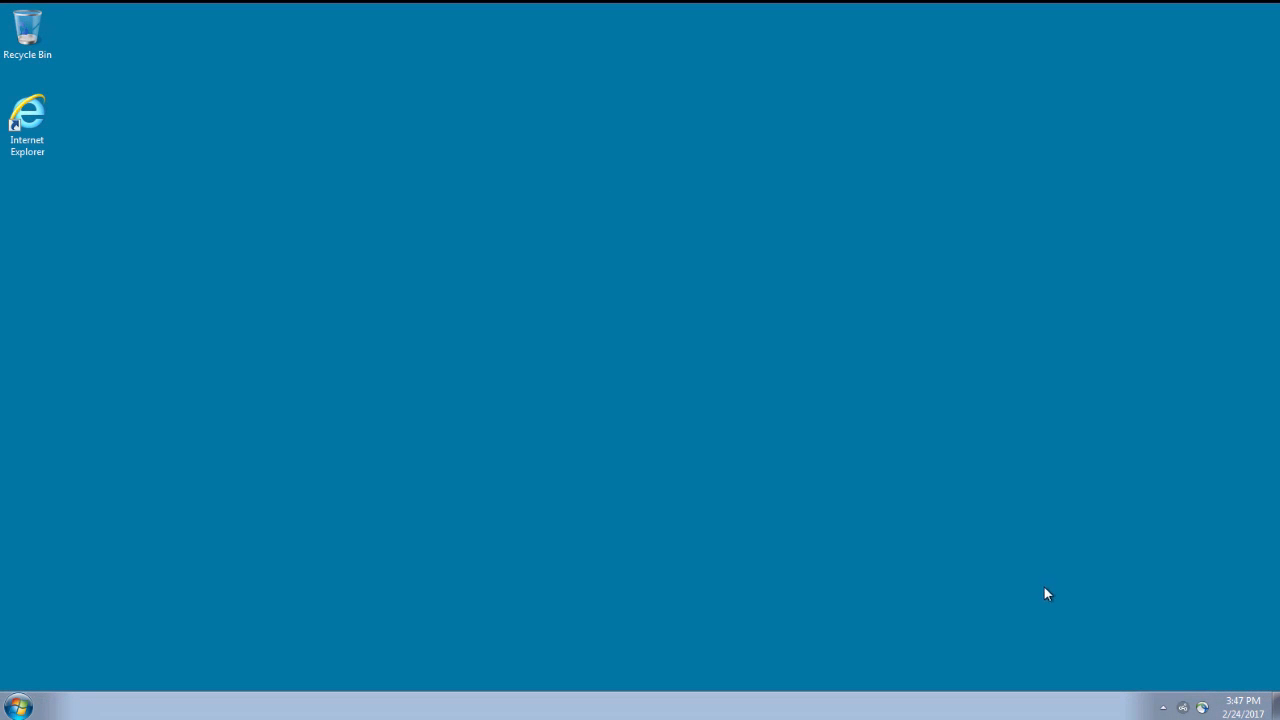
right_click(1183, 707)
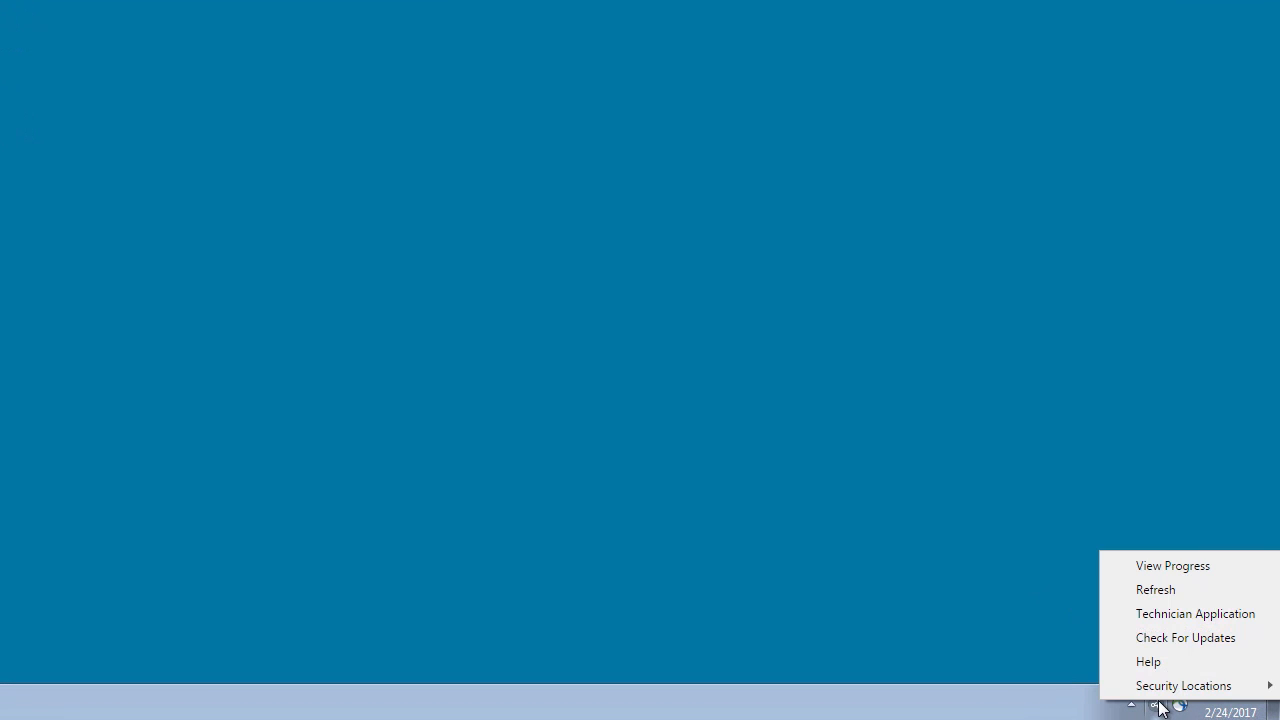
mouse_move(1172, 690)
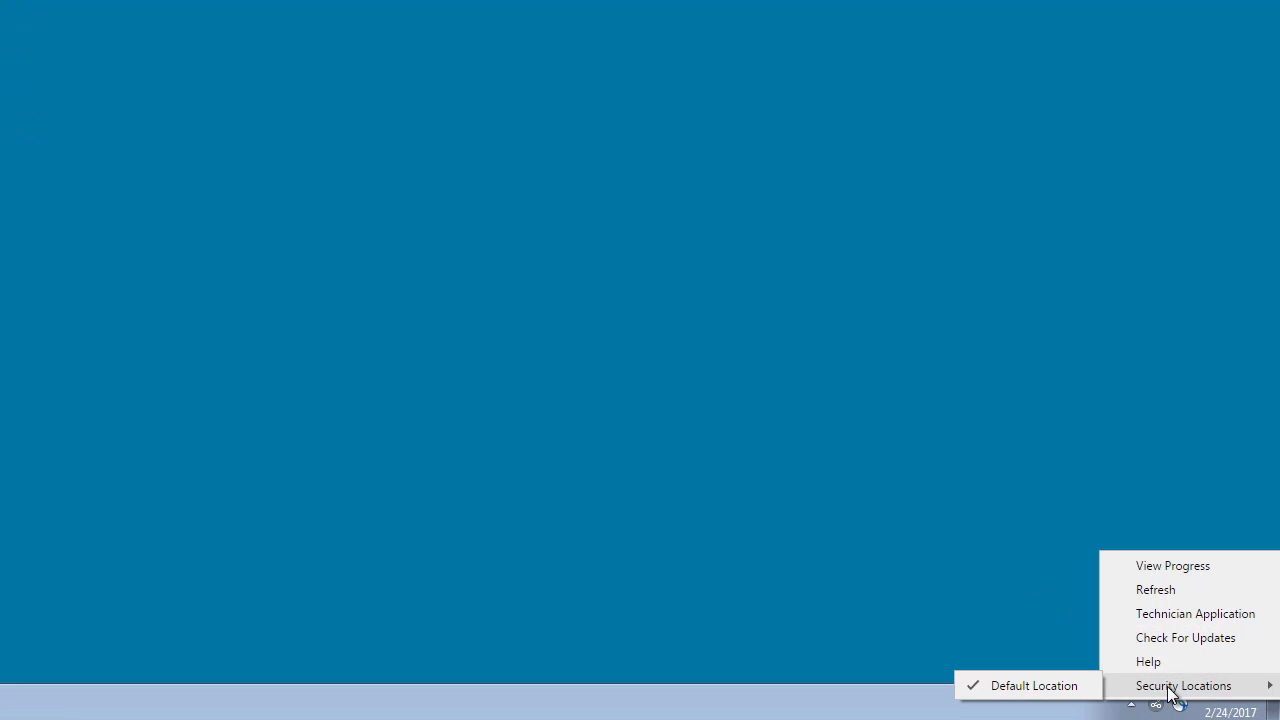
click(1050, 686)
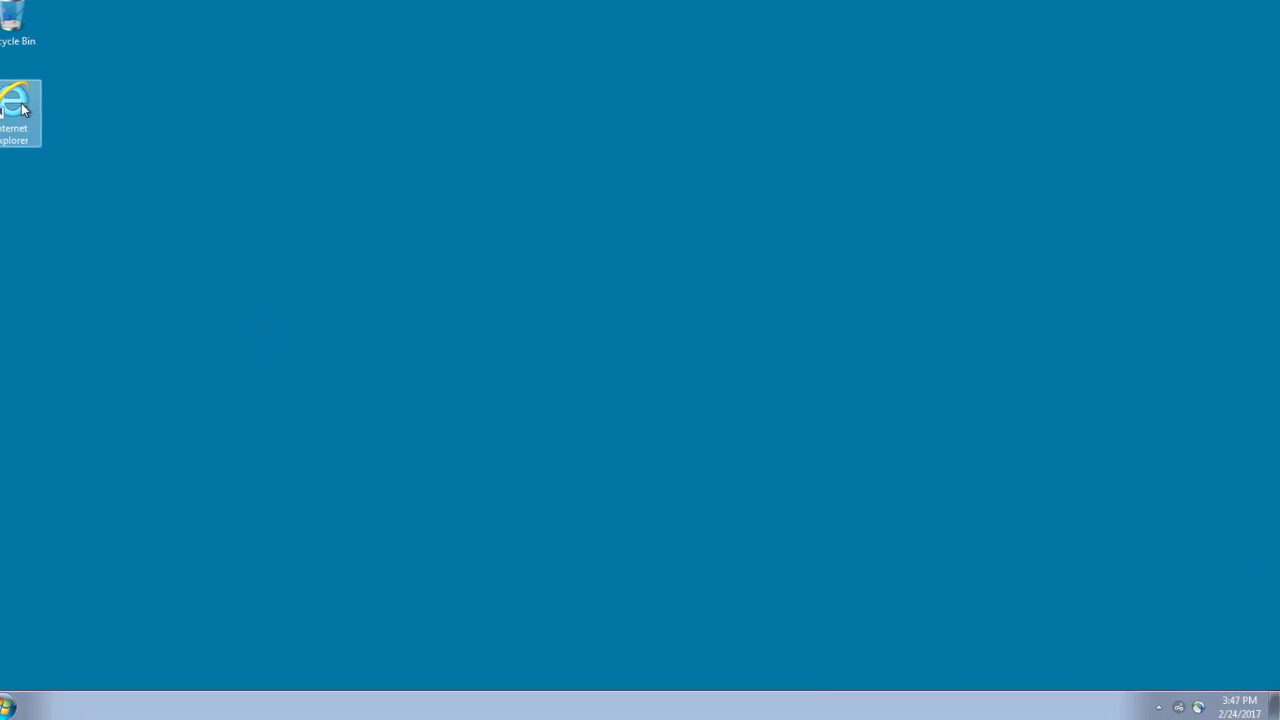
double_click(30, 114)
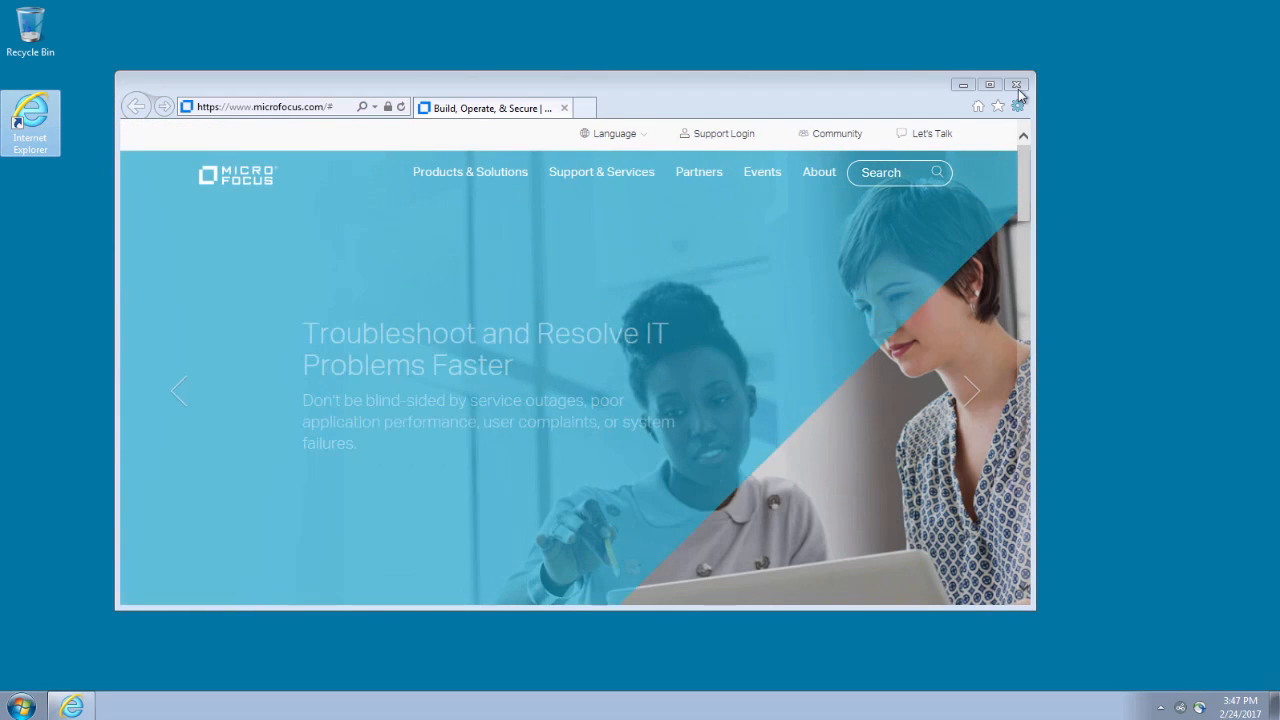
click(1017, 85)
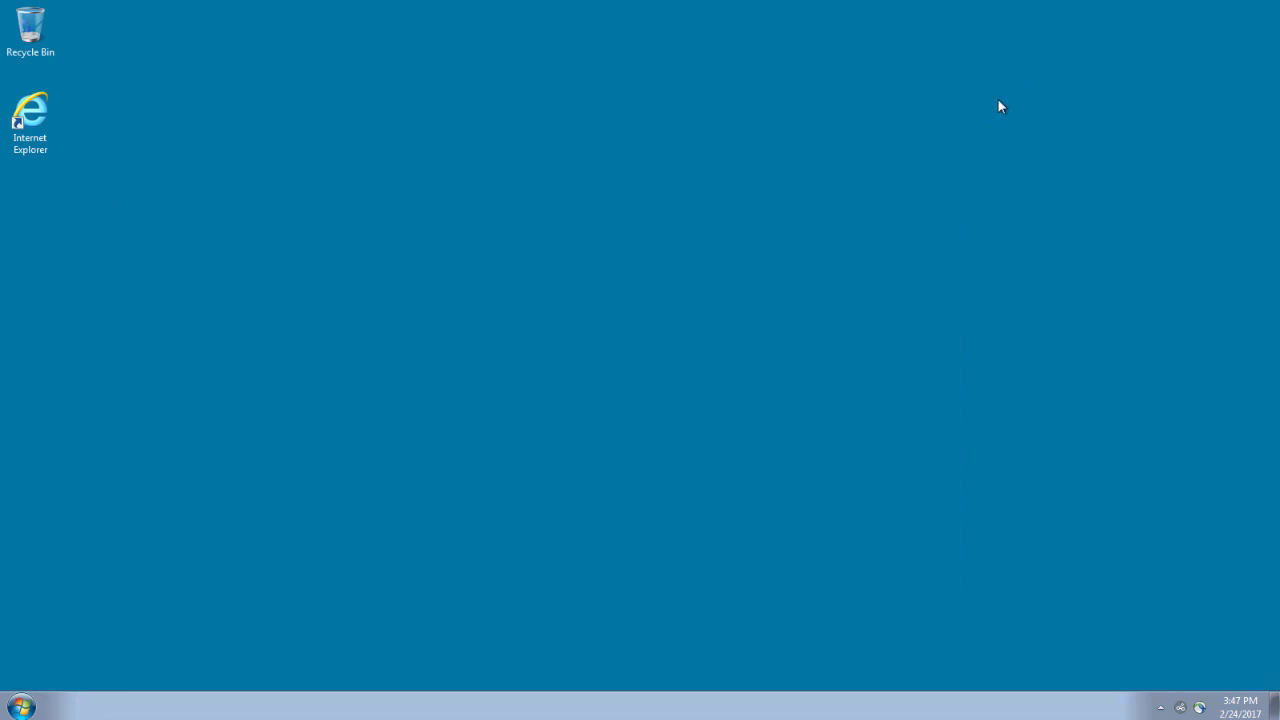
right_click(1181, 707)
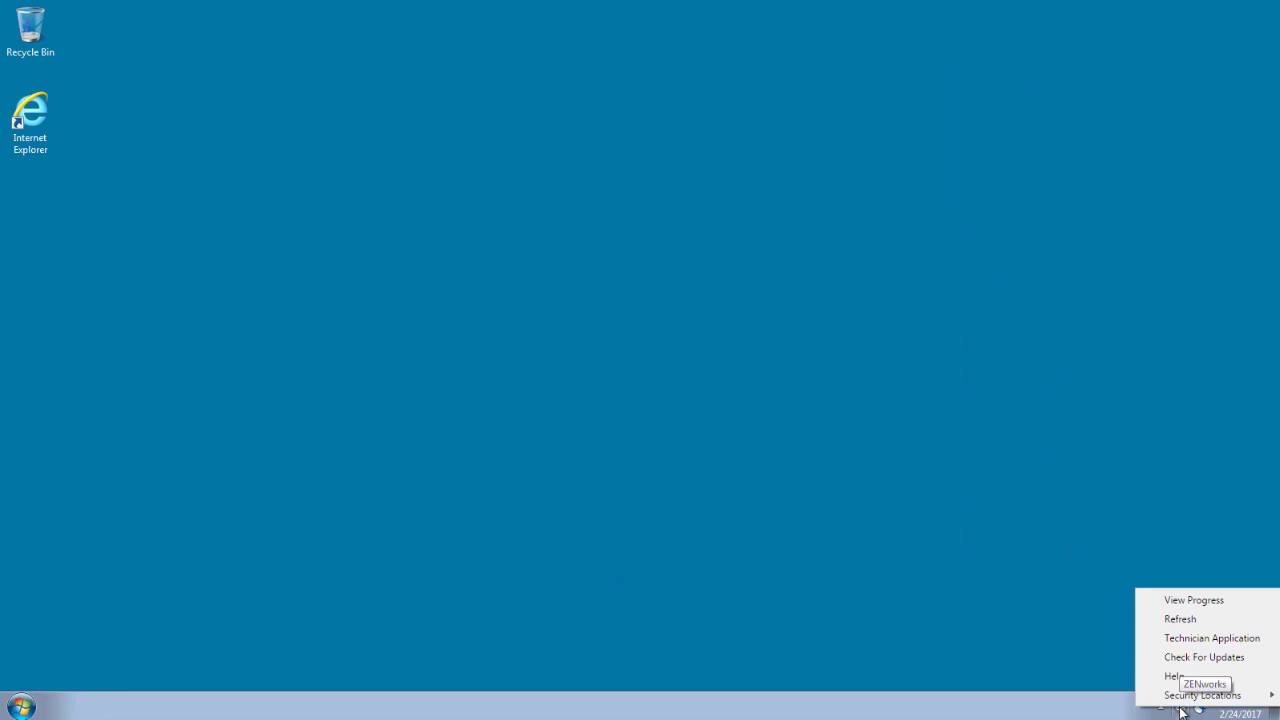
Refresh the ZENworks Agent, dismiss the VPN-required notice, and confirm Internet Explorer cannot load microfocus.com
click(1200, 619)
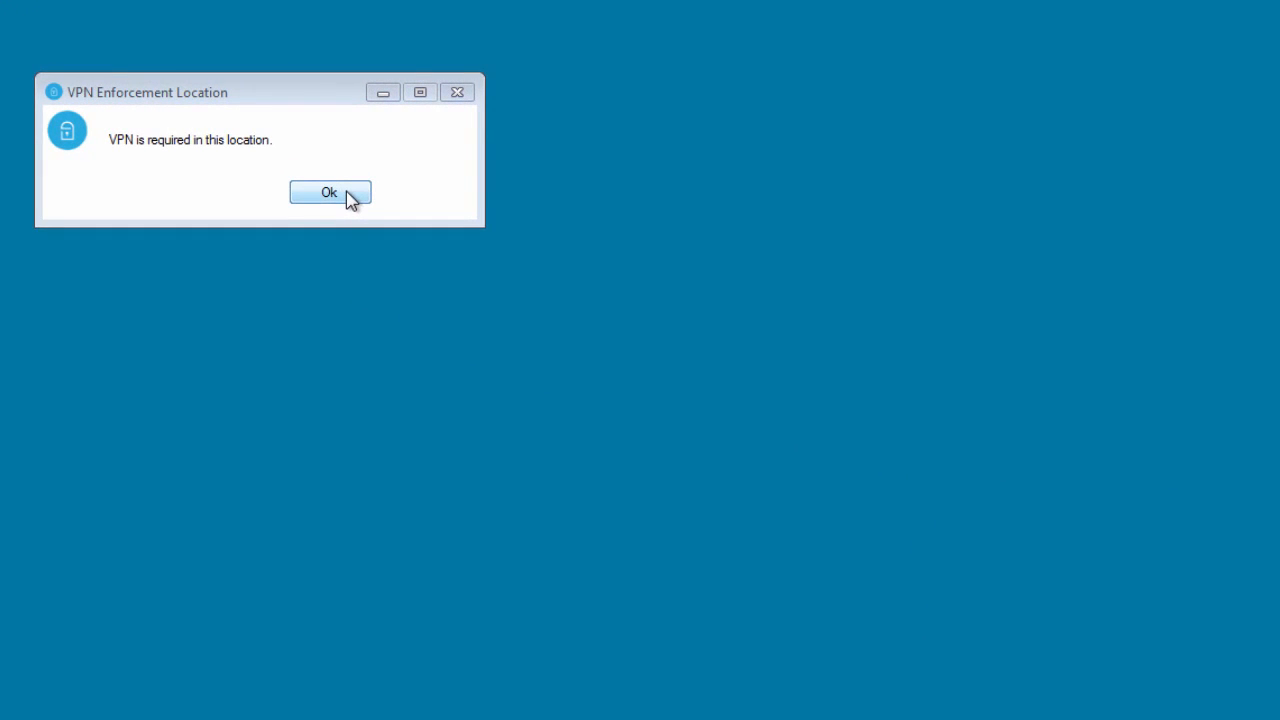
click(348, 196)
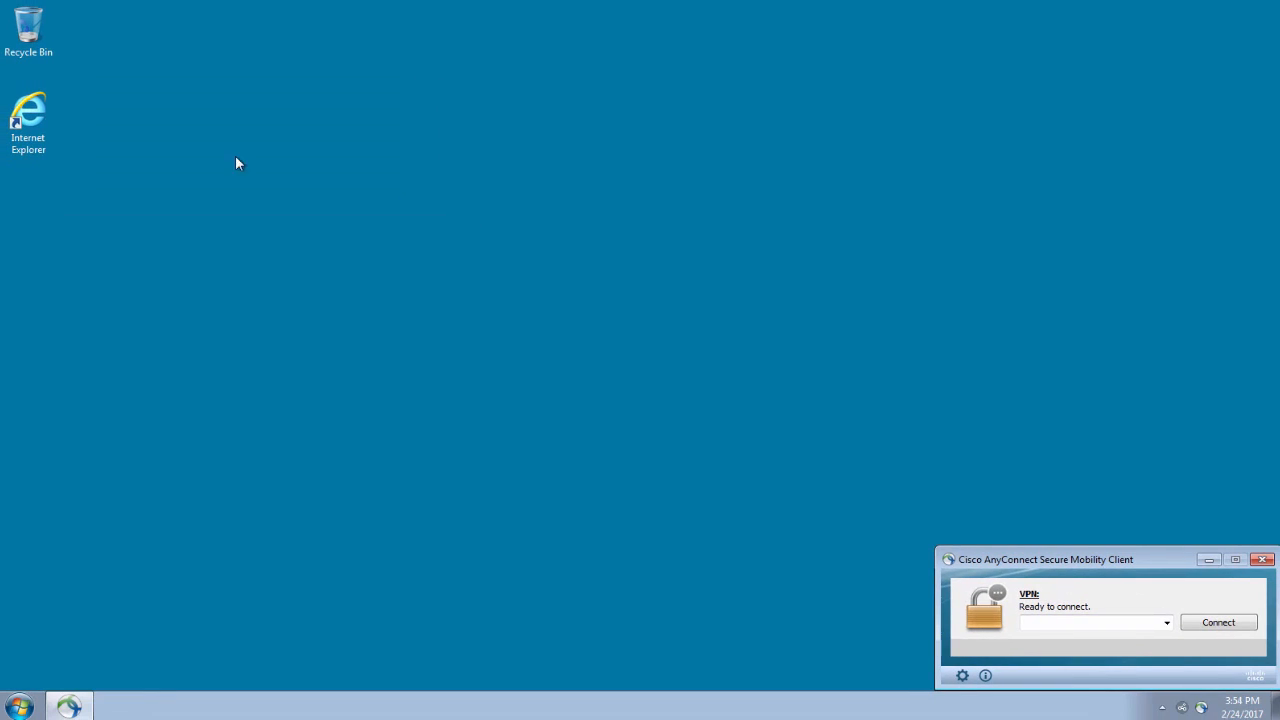
double_click(41, 120)
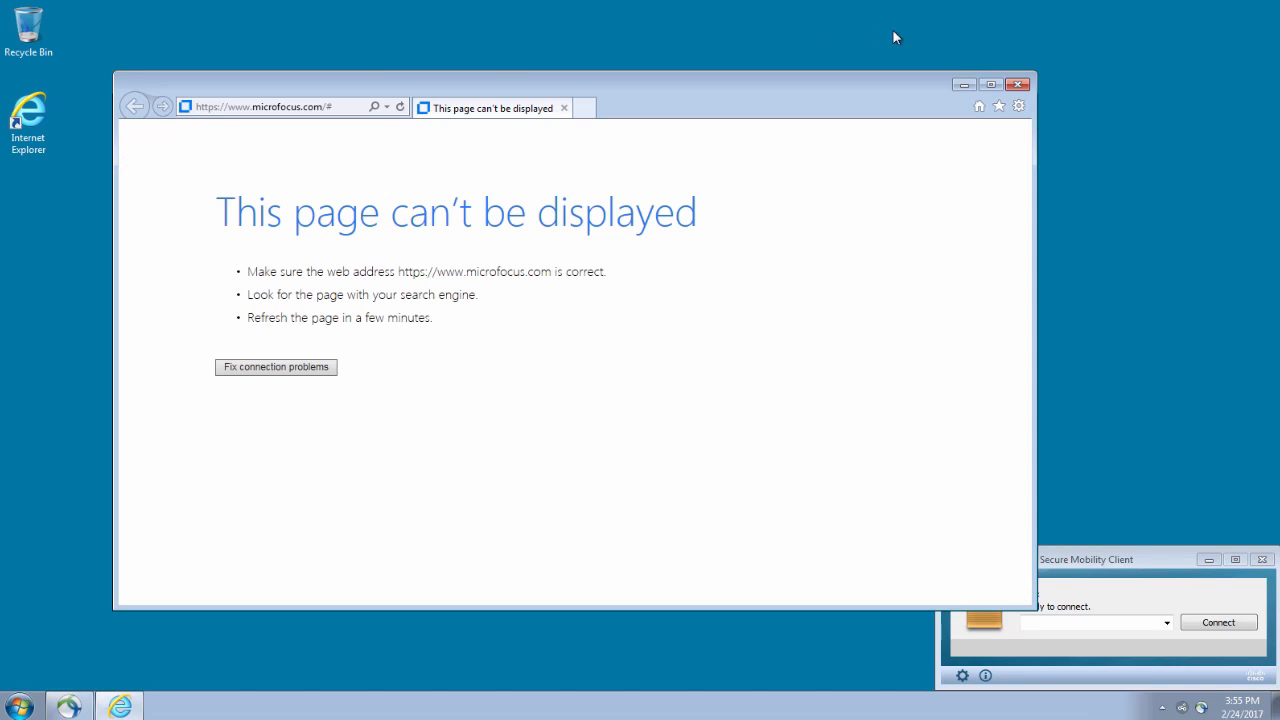
Connect AnyConnect to Americas - Provo with the account password, then launch Internet Explorer
click(1020, 85)
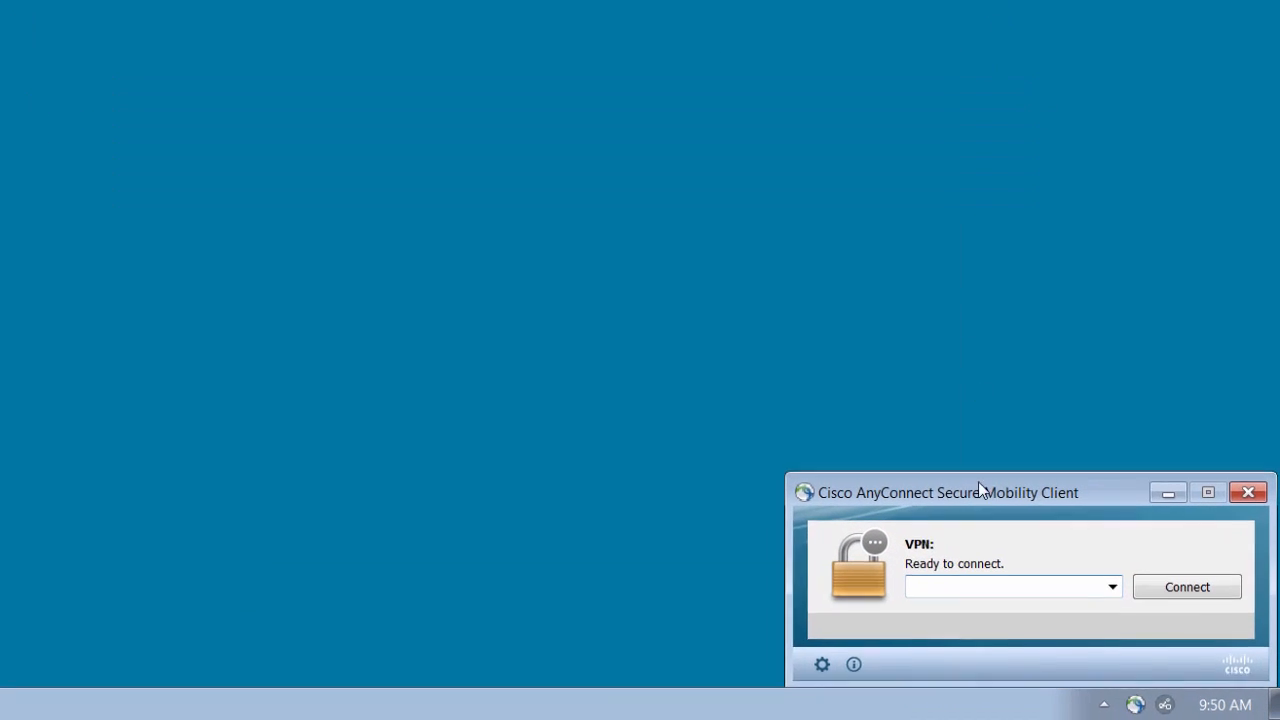
click(1032, 624)
text(Anericas)
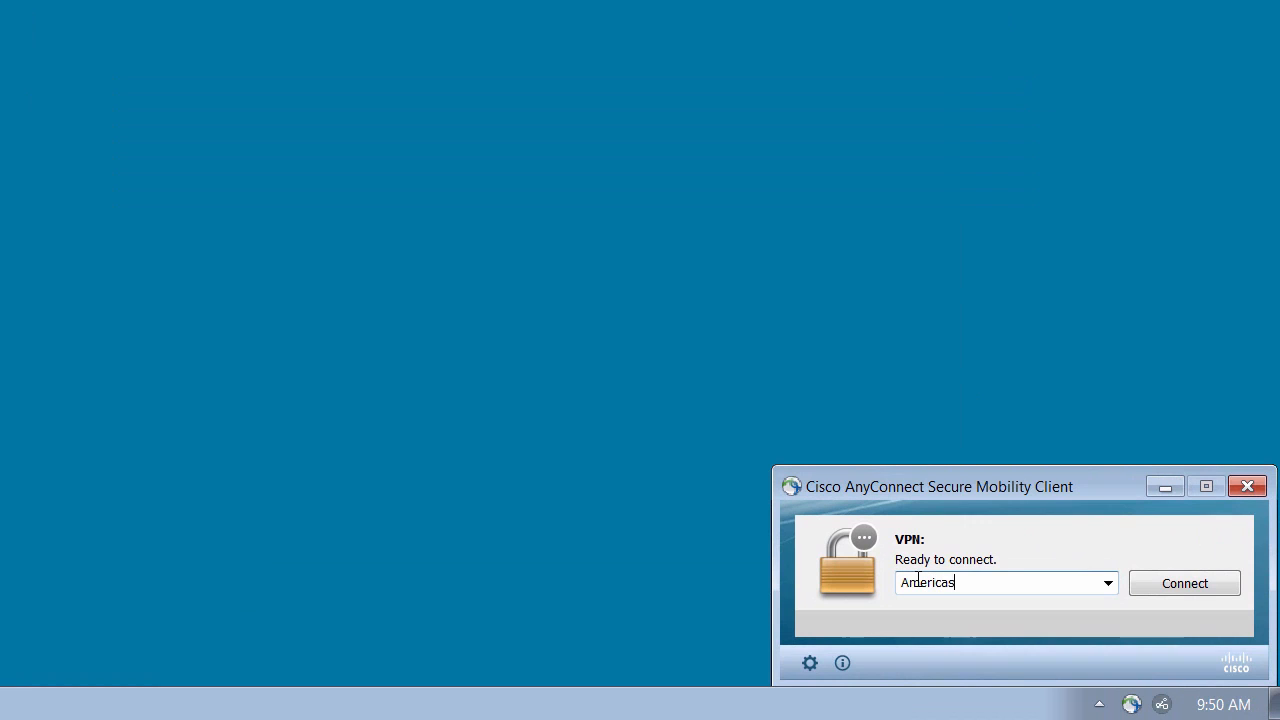
text( - Provo)
click(1229, 597)
text(*************)
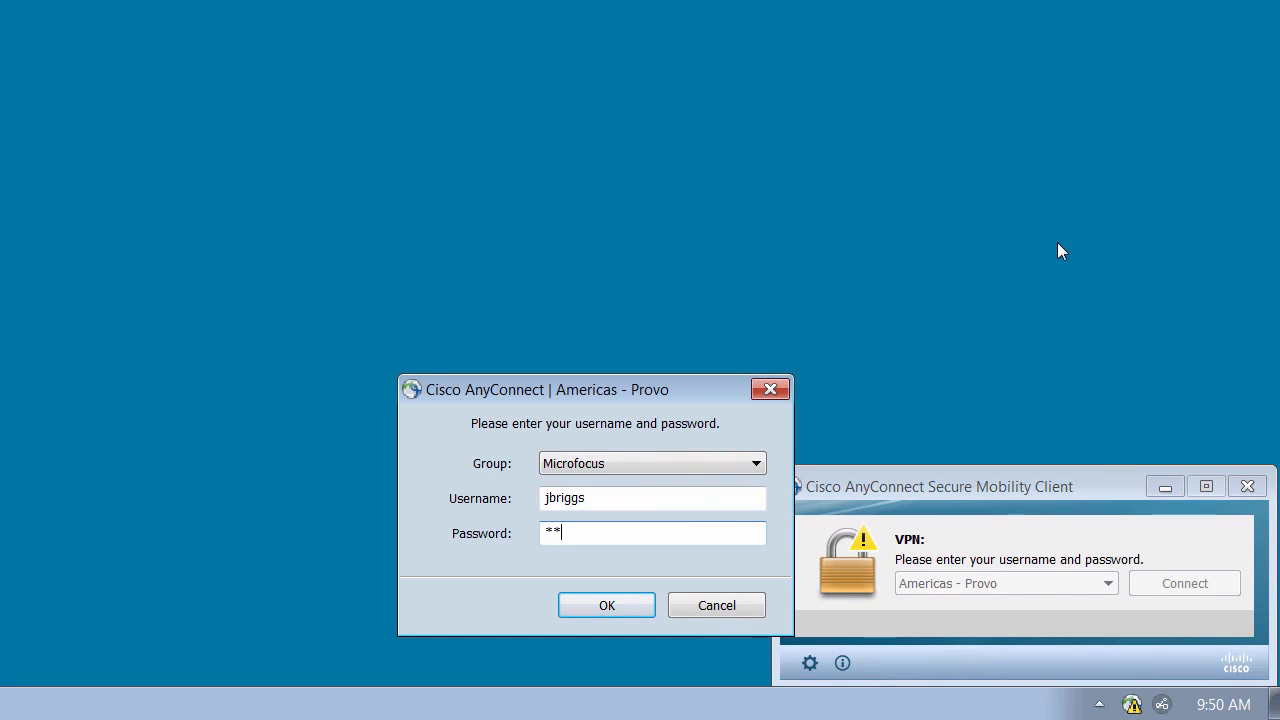
click(627, 606)
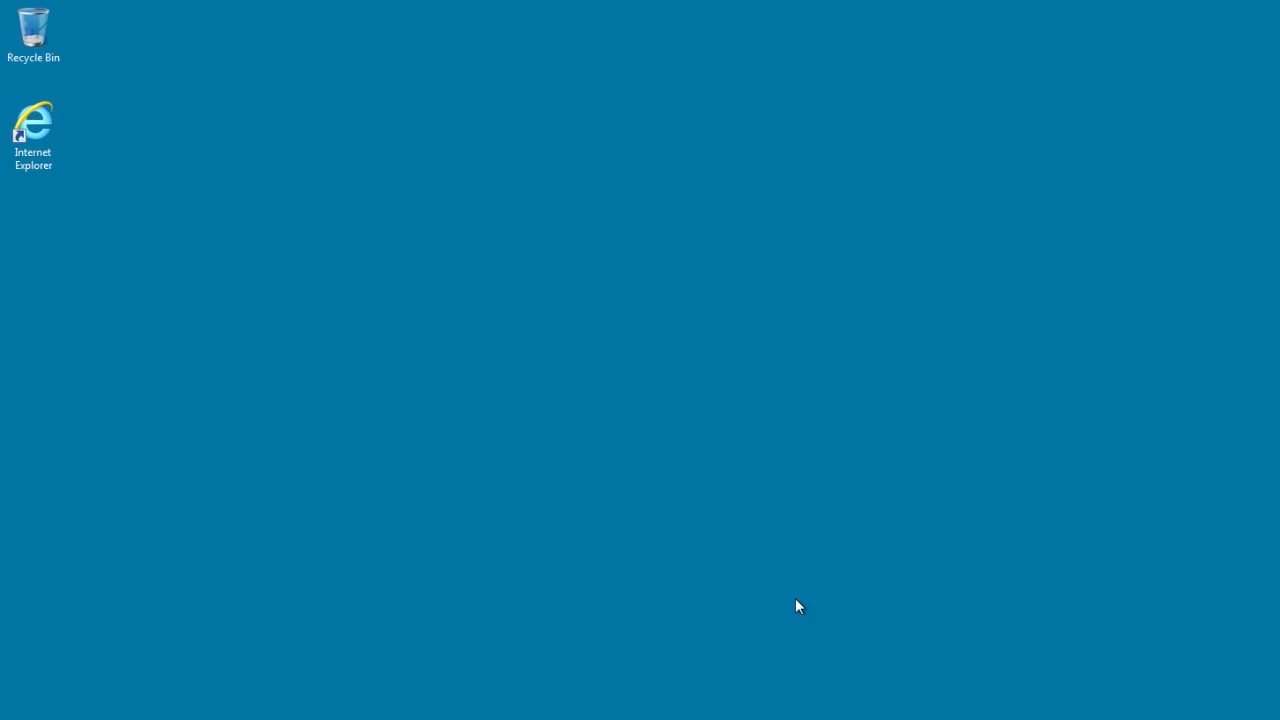
double_click(33, 130)
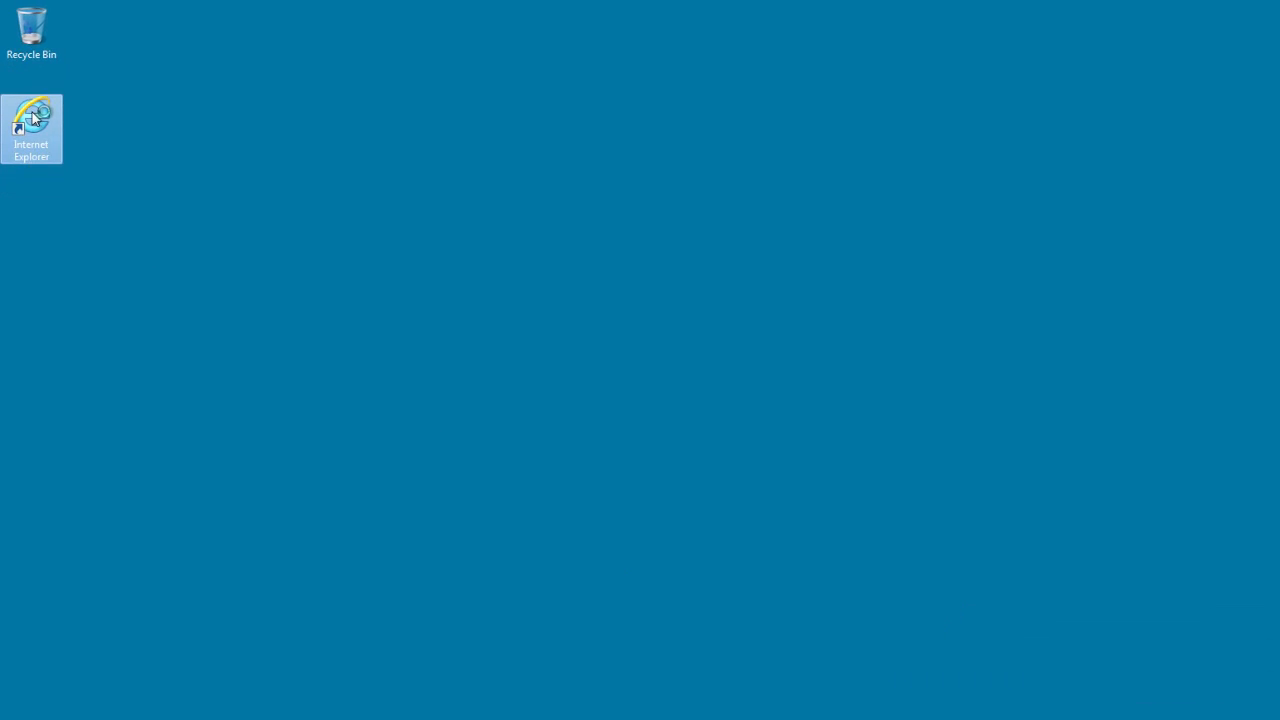